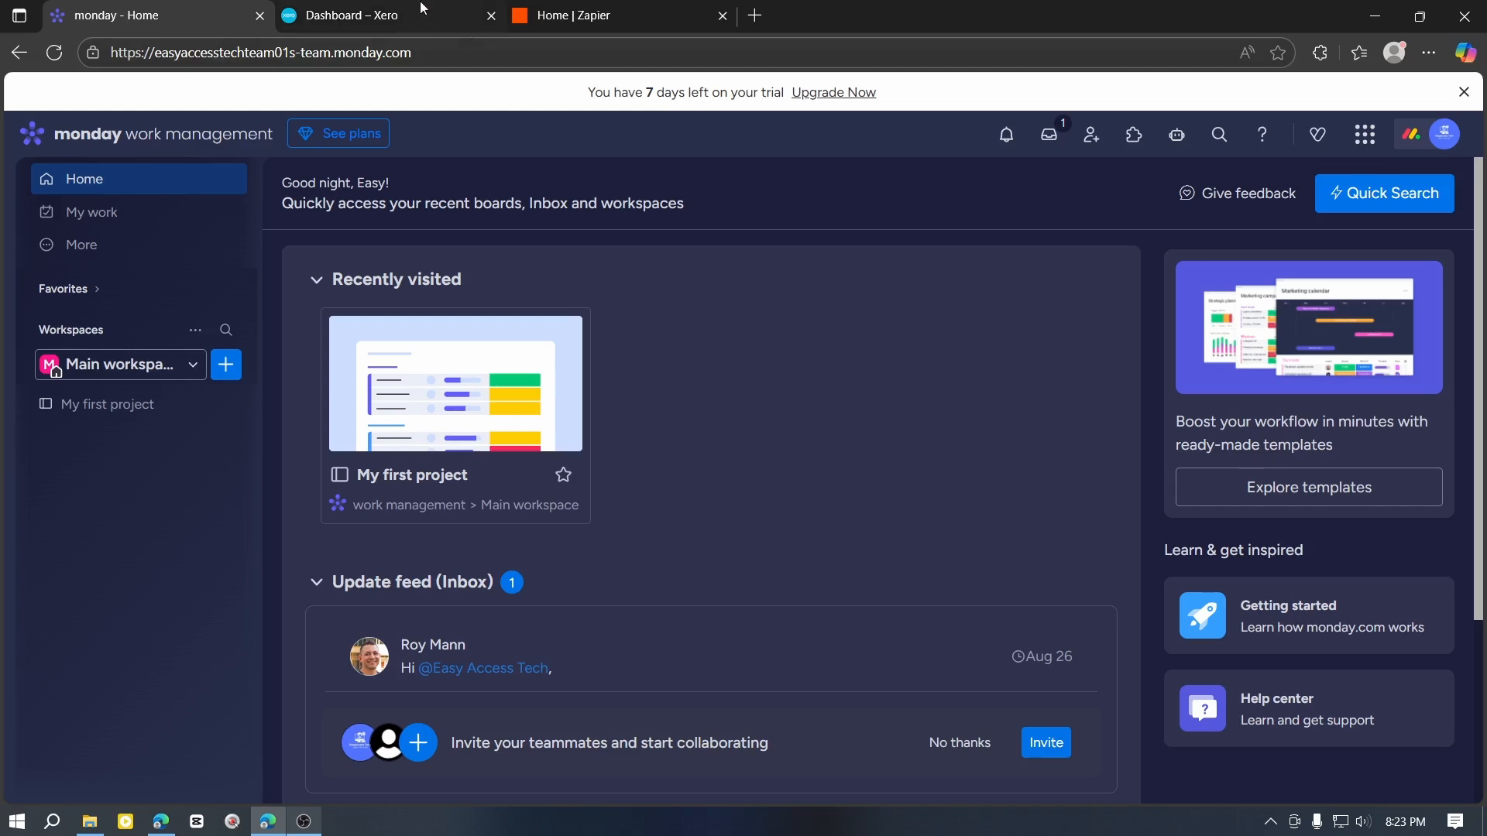
pyautogui.click(420, 8)
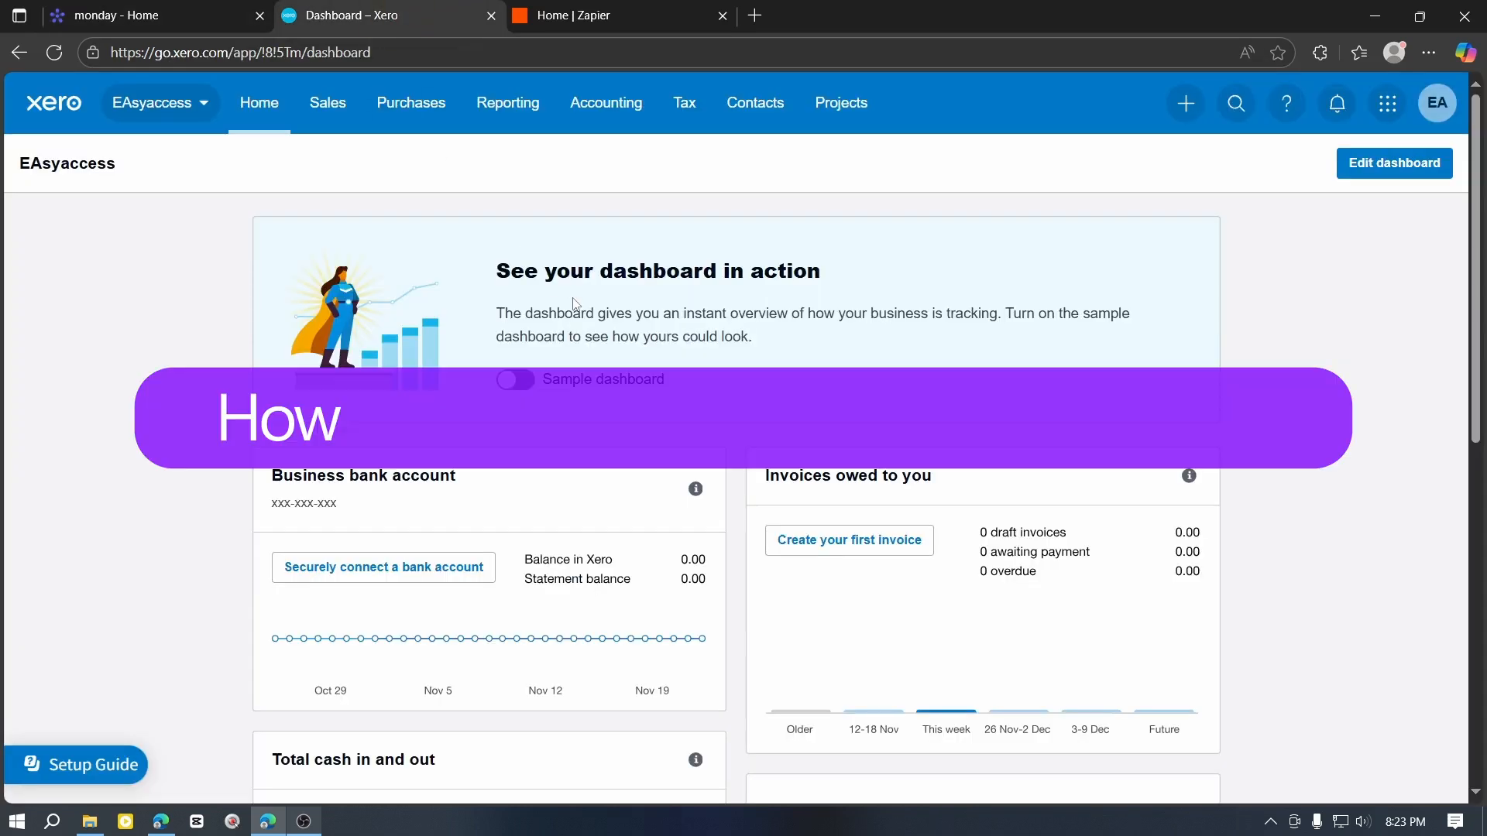
pyautogui.click(183, 14)
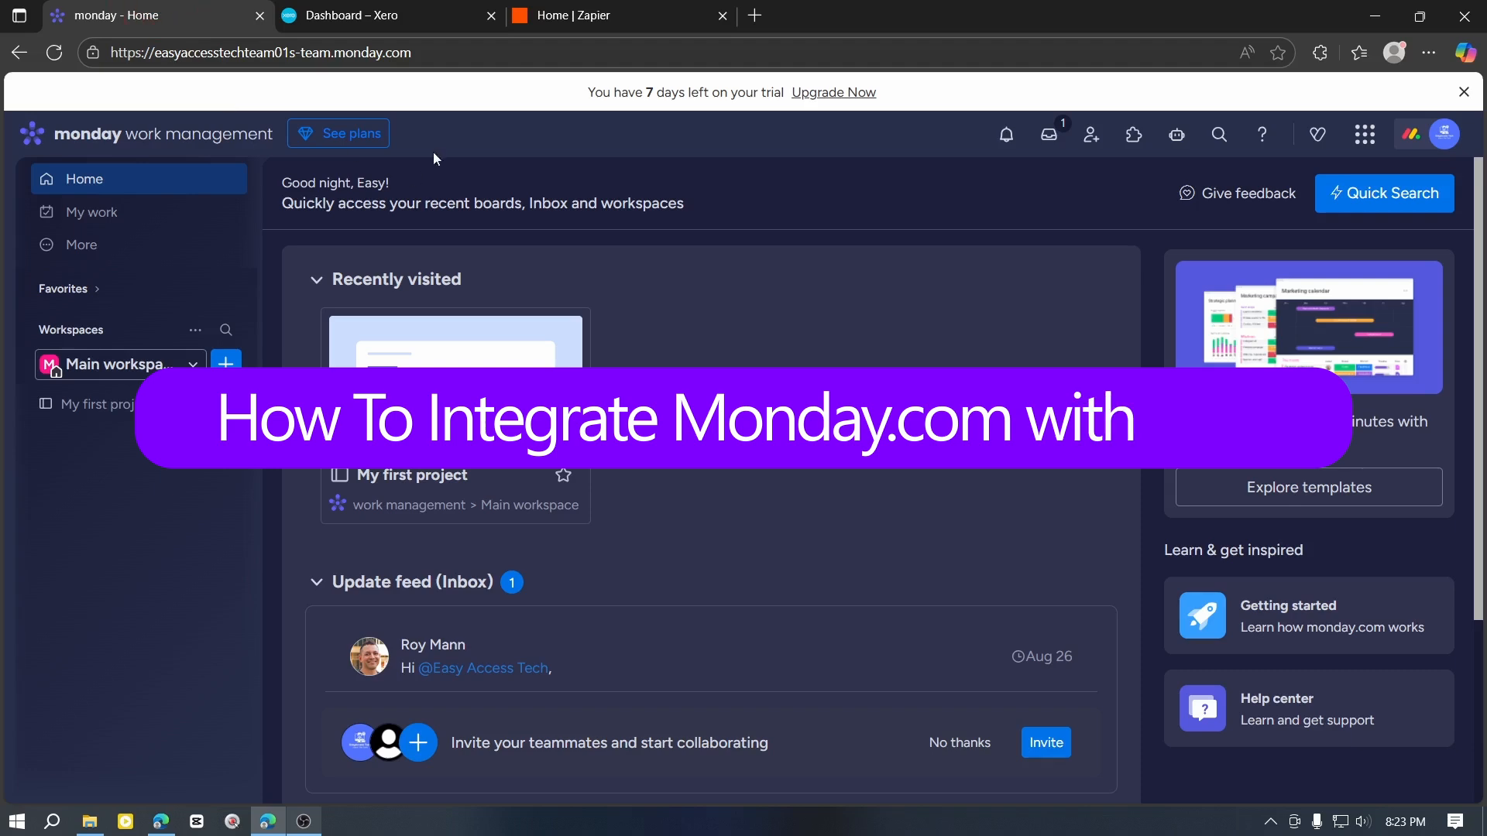
pyautogui.click(418, 16)
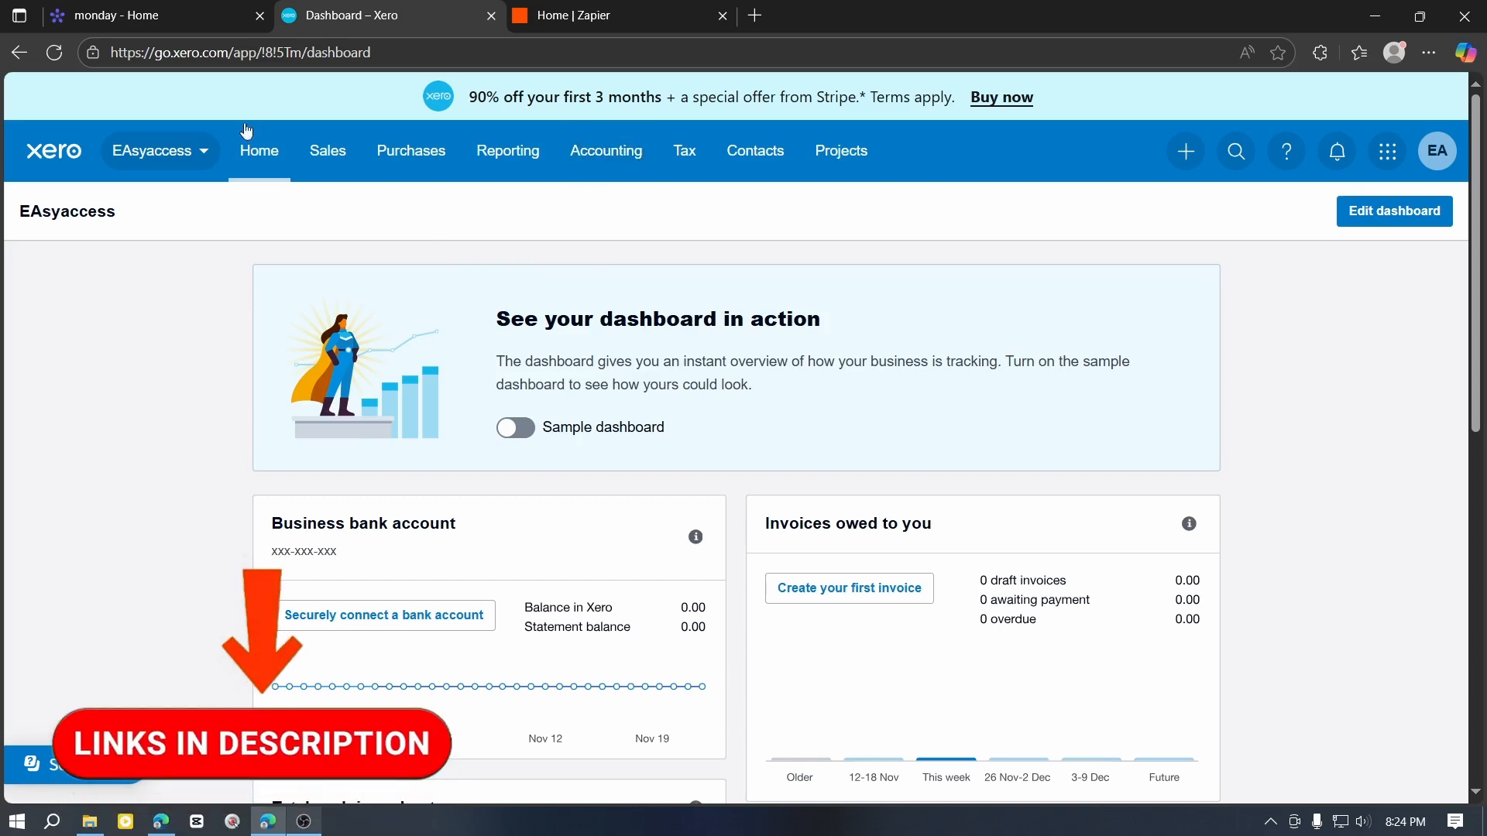
pyautogui.click(184, 14)
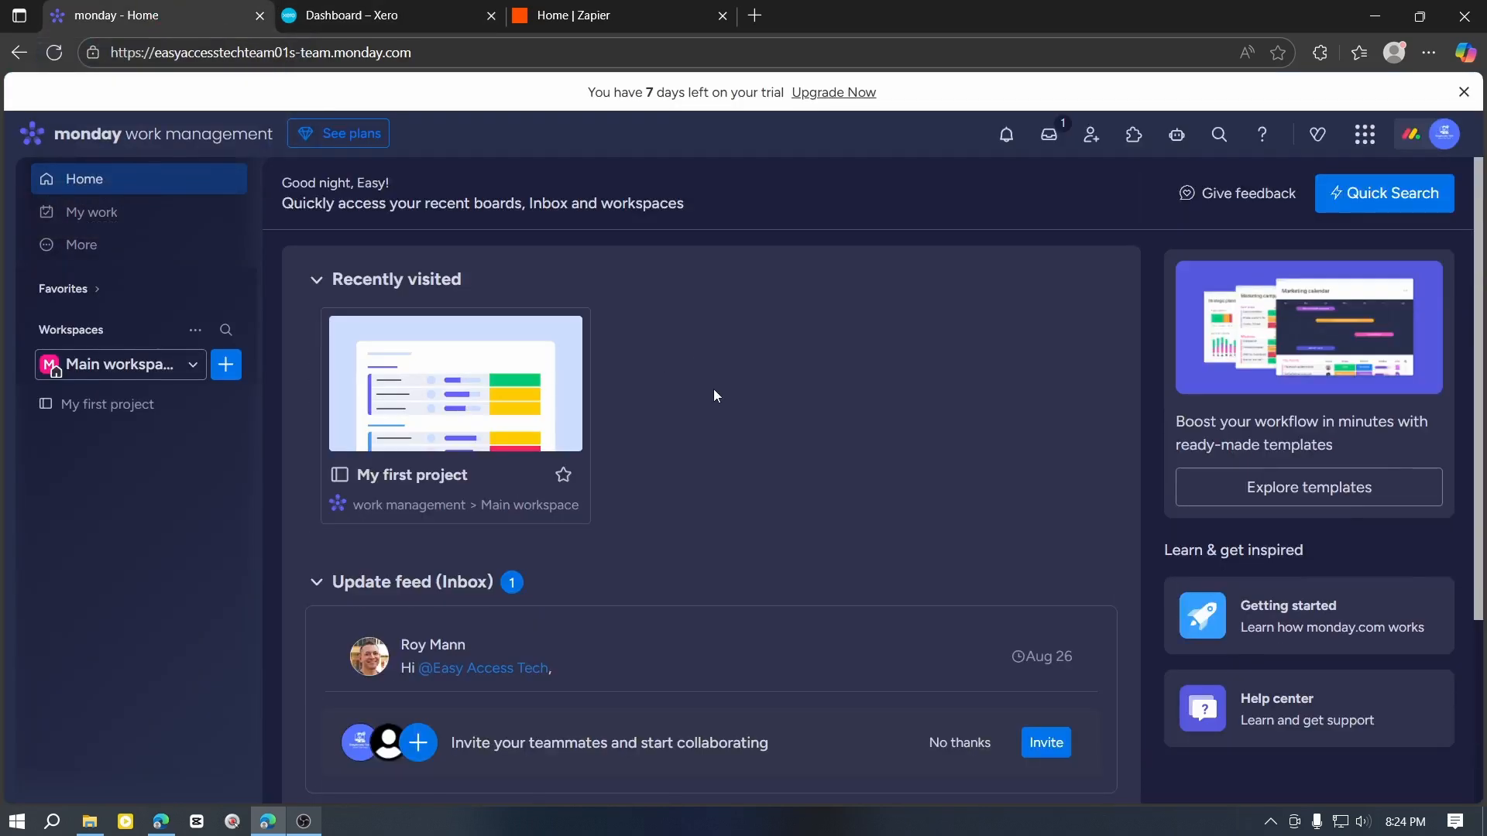
pyautogui.click(443, 13)
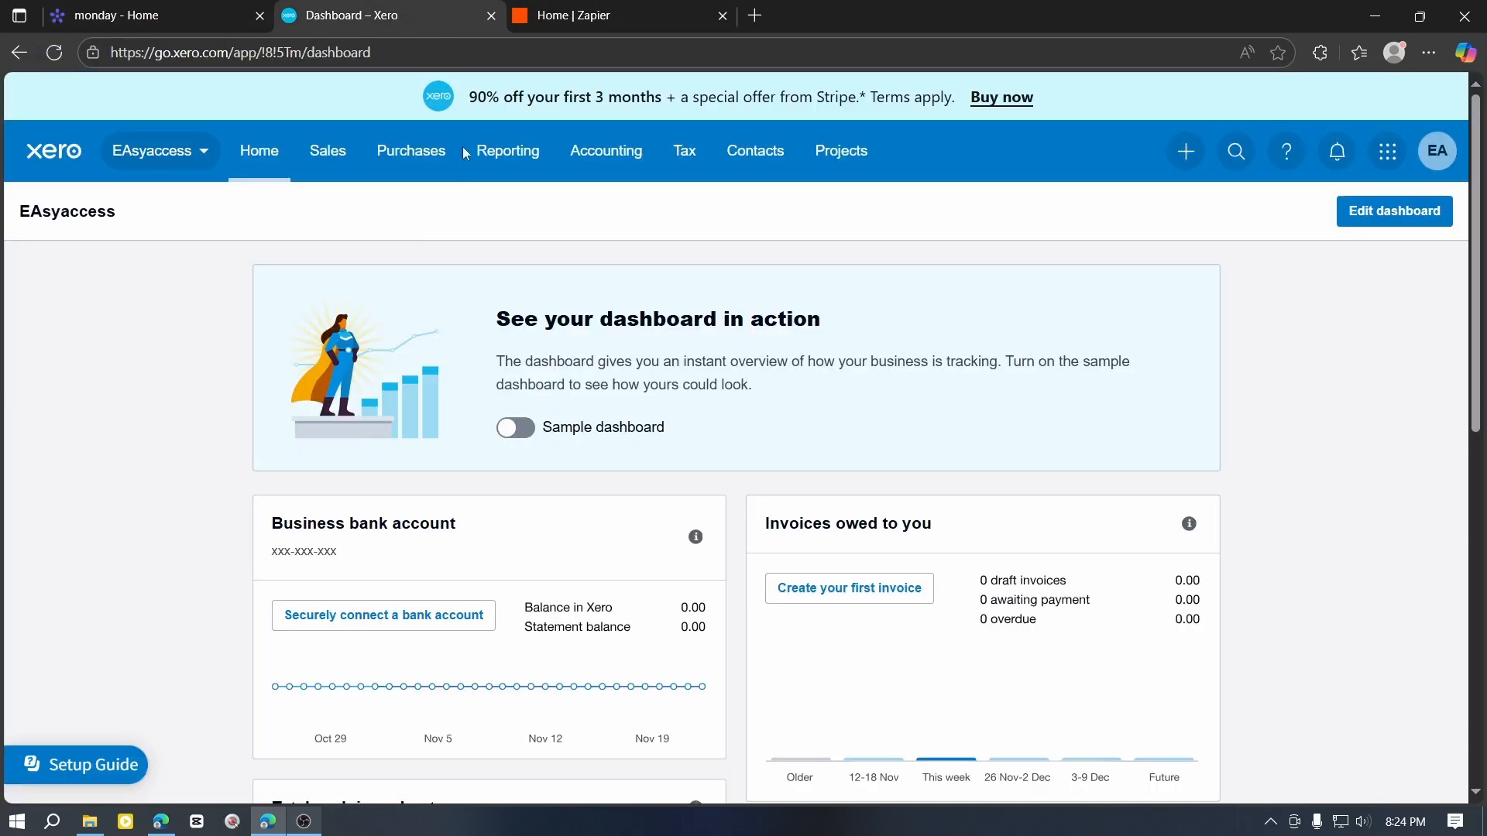
# Step: Switch to Zapier and create a new Zap with monday.com as the trigger app
pyautogui.click(574, 24)
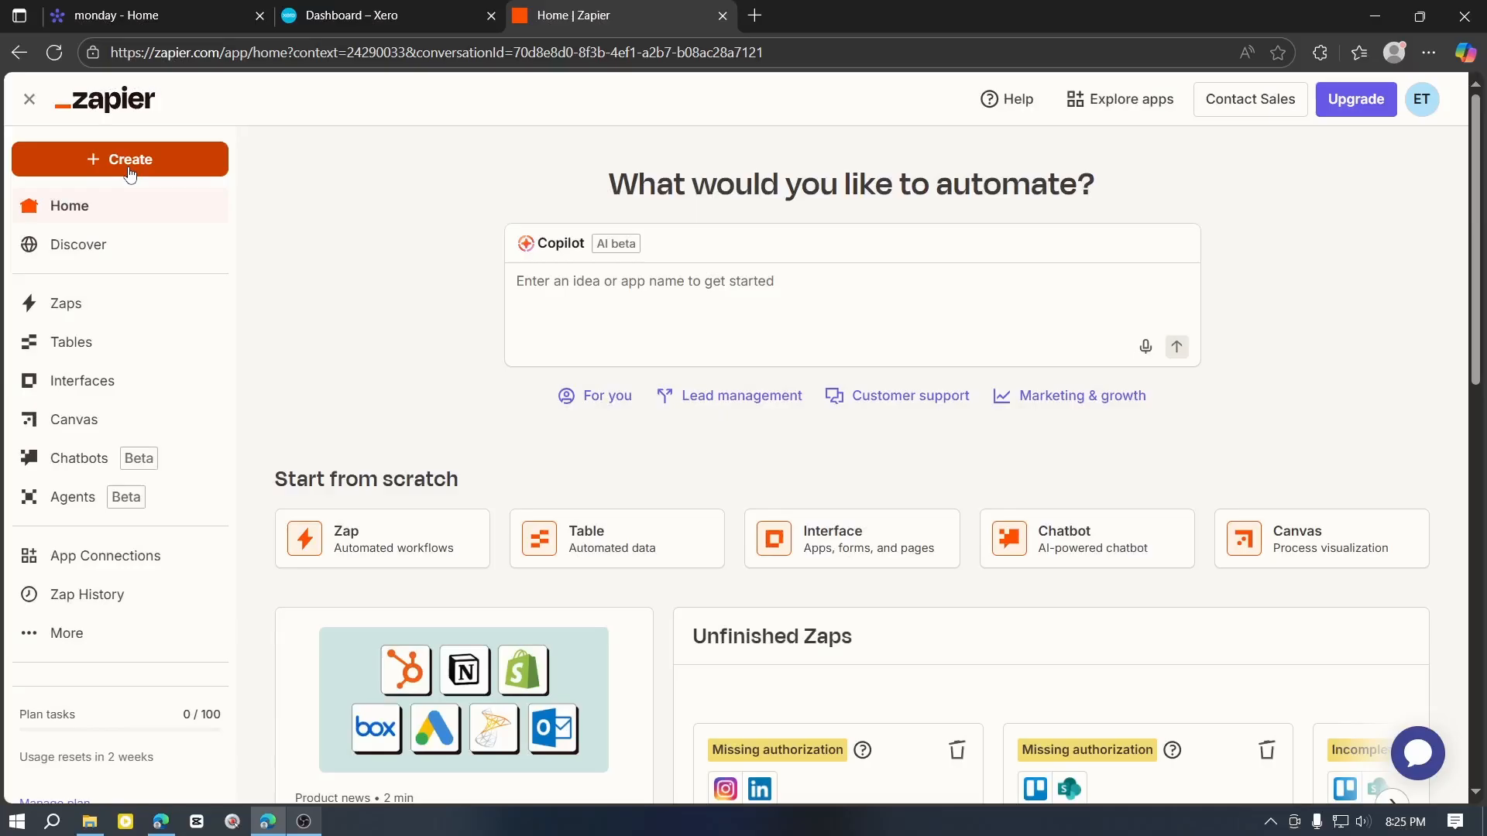
pyautogui.click(127, 165)
pyautogui.click(85, 213)
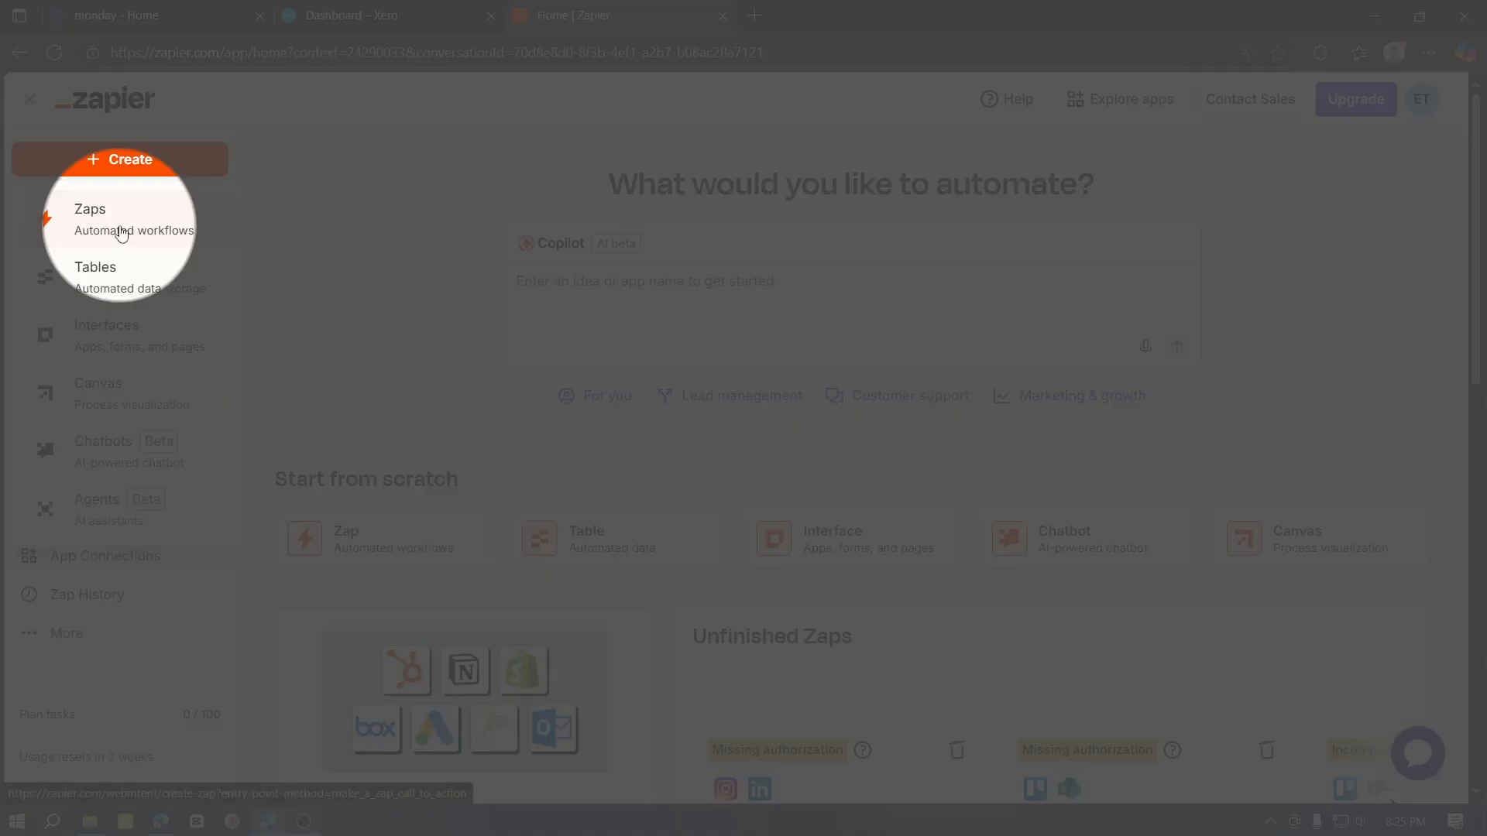
pyautogui.click(745, 484)
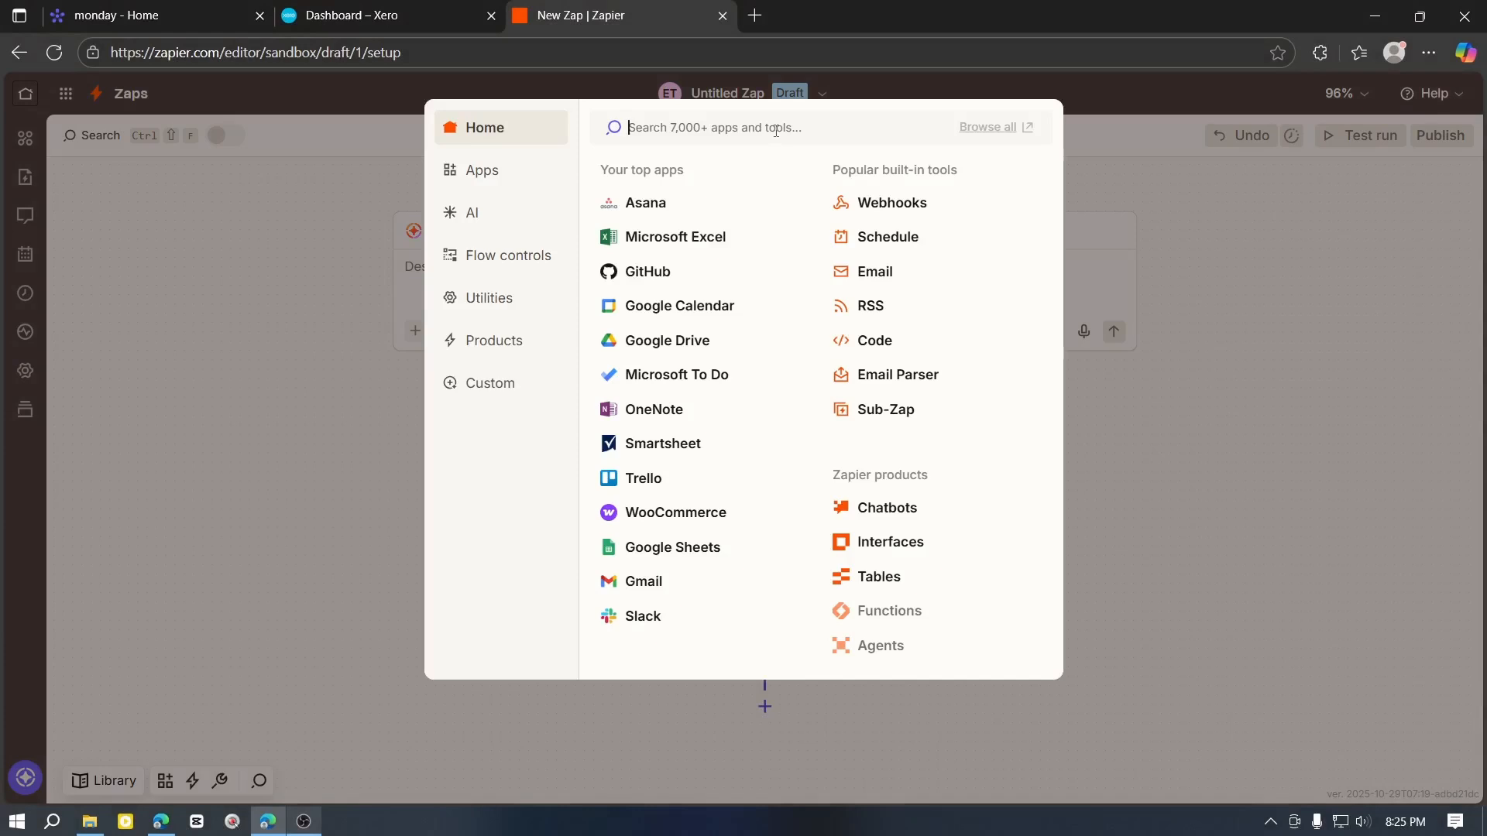
pyautogui.write('monda')
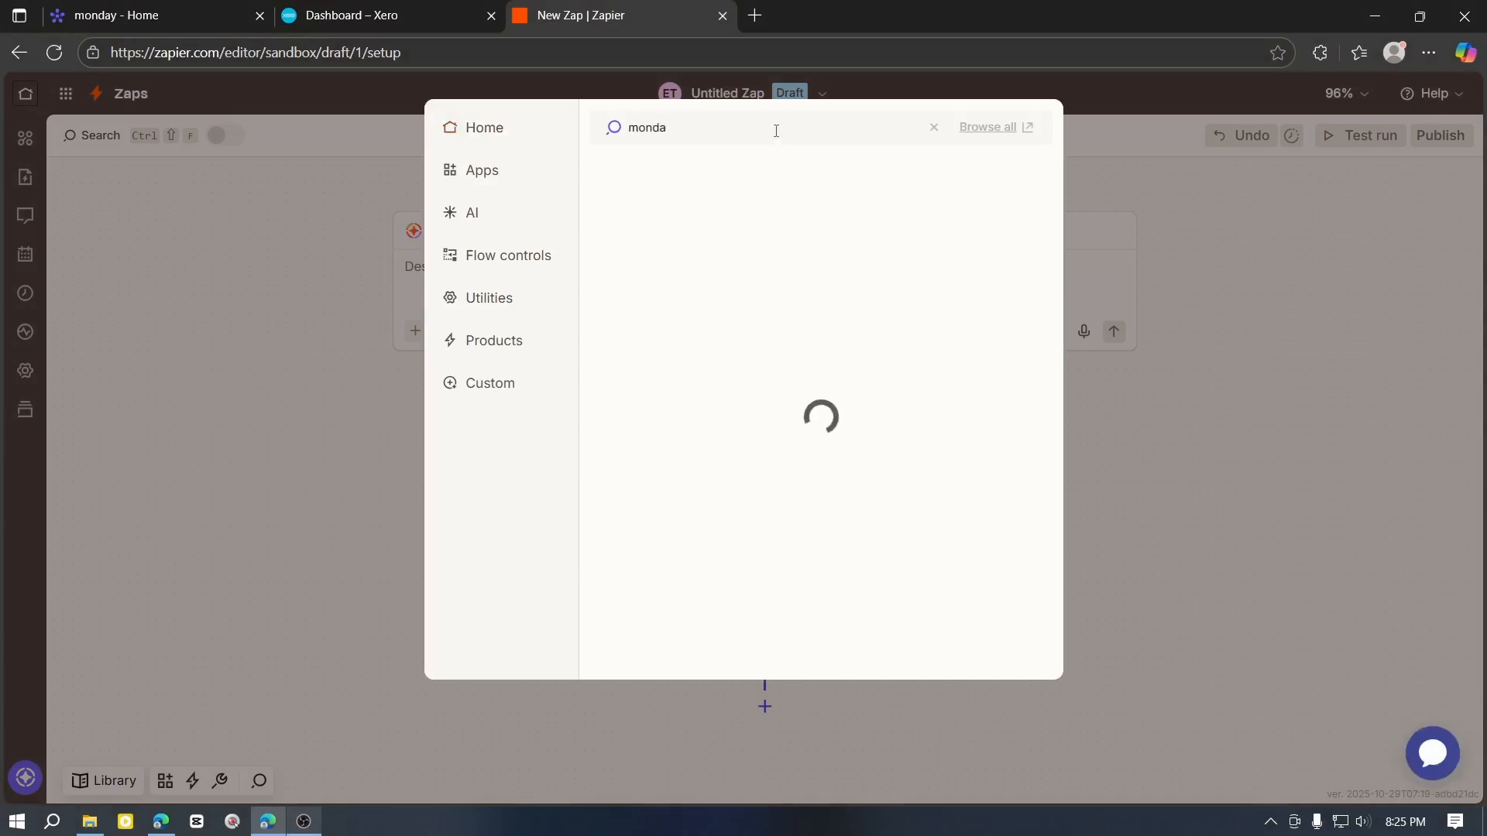
pyautogui.click(708, 185)
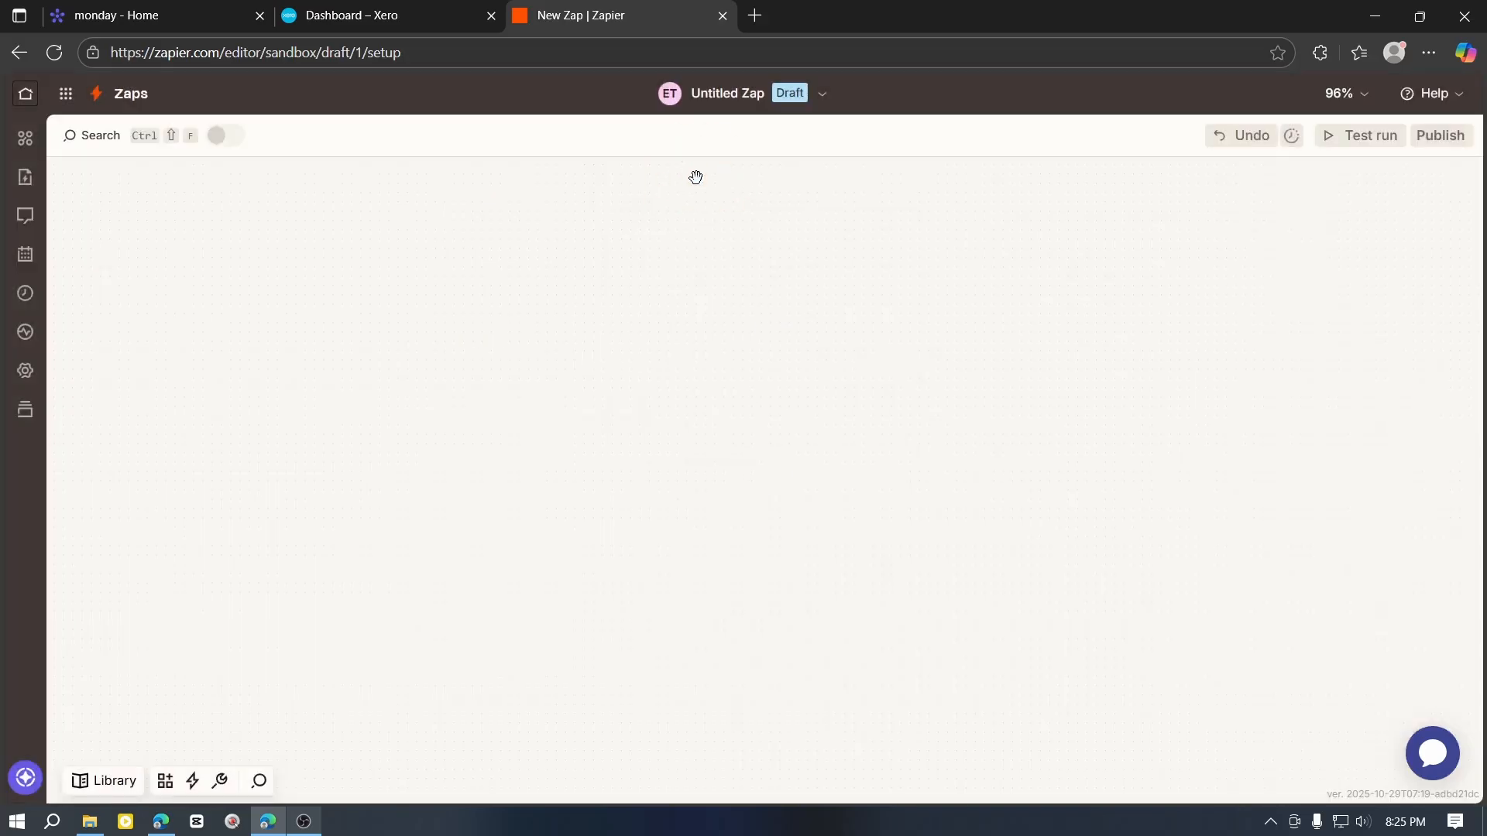
# Step: Set the monday.com trigger event to New Item in Board
pyautogui.click(1180, 397)
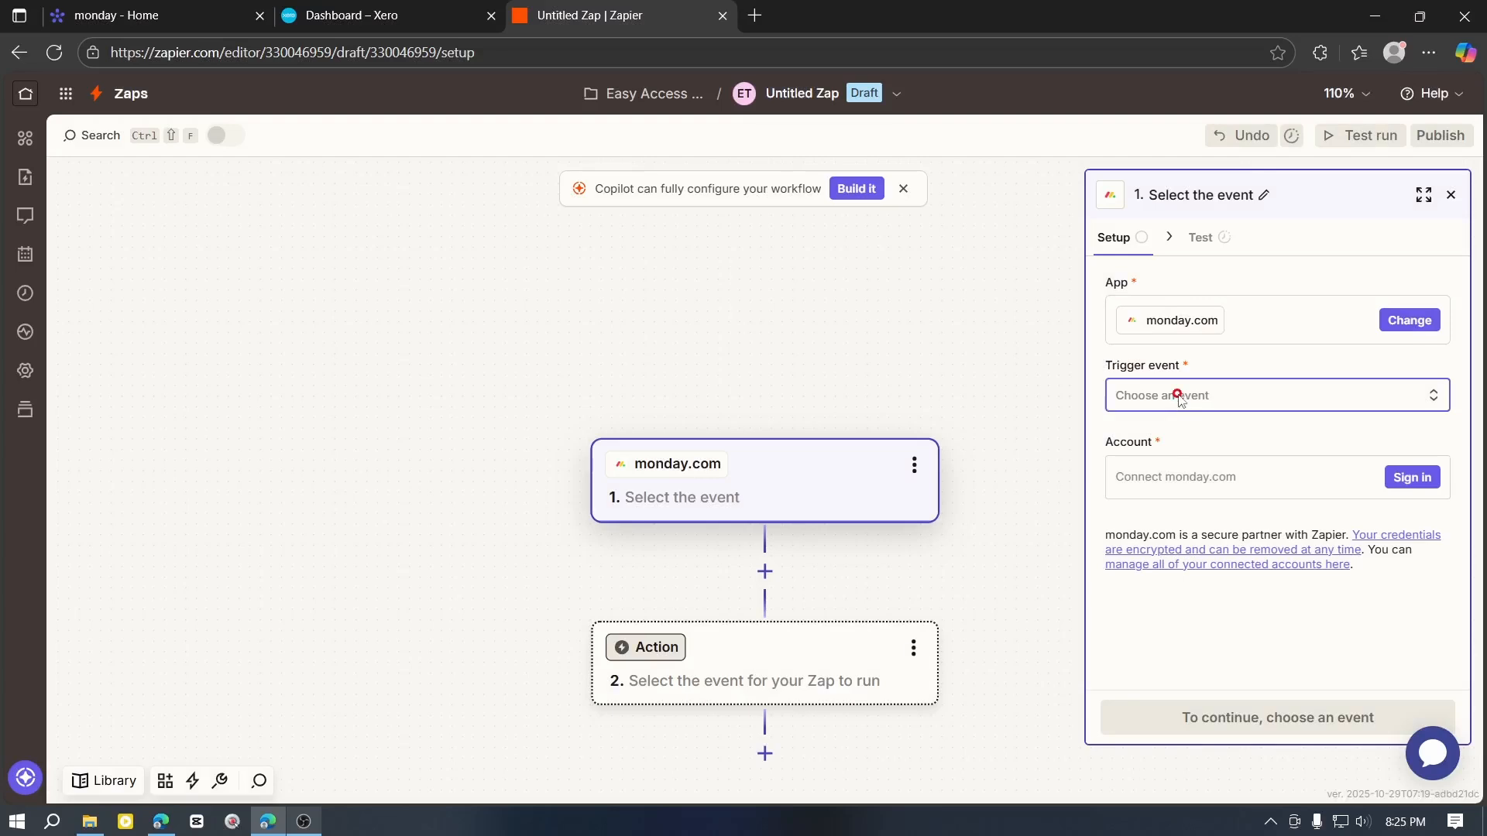
pyautogui.scroll(-3, 885, 582)
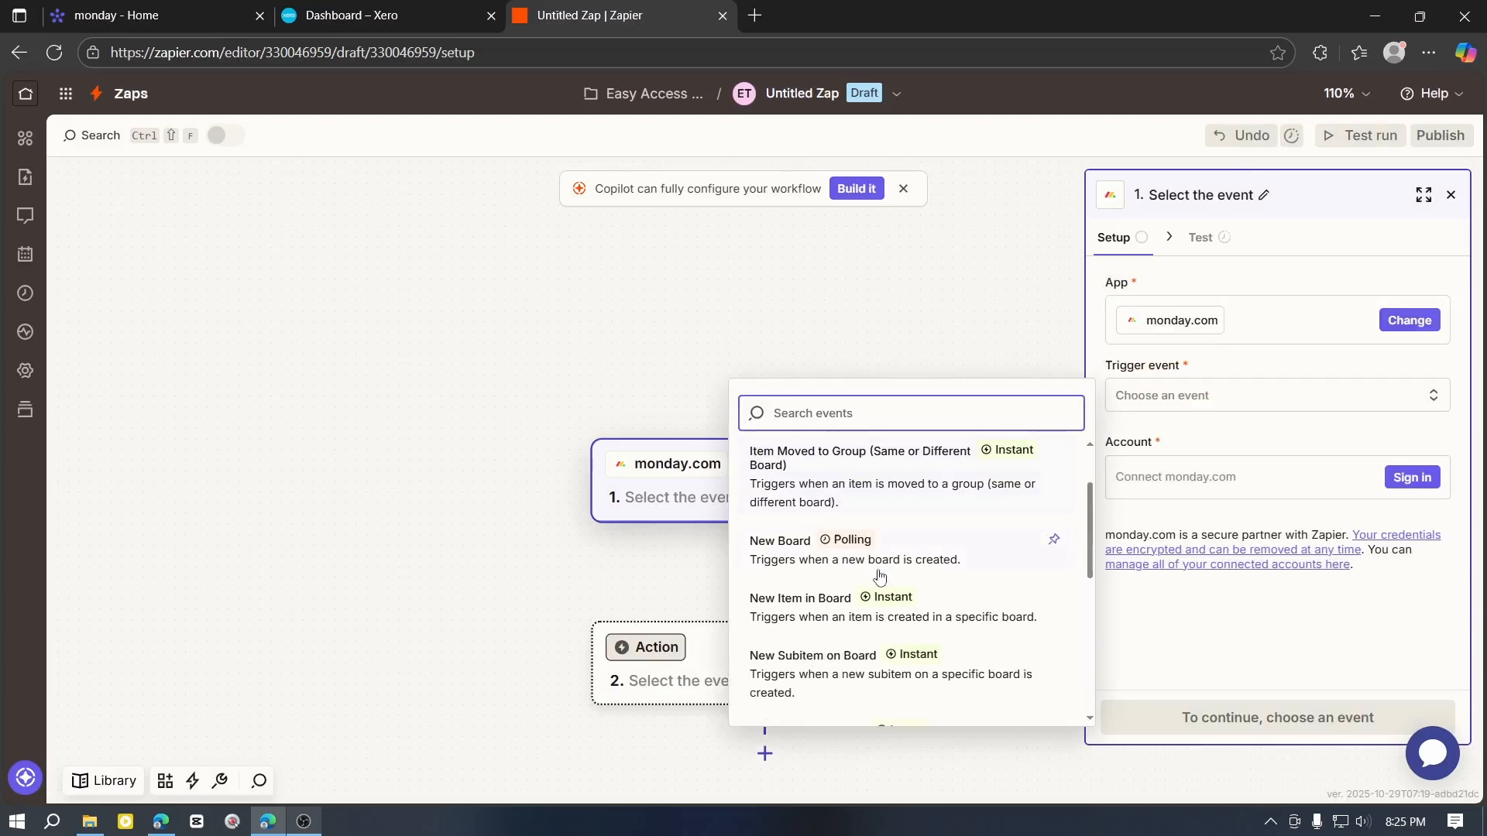
pyautogui.click(813, 523)
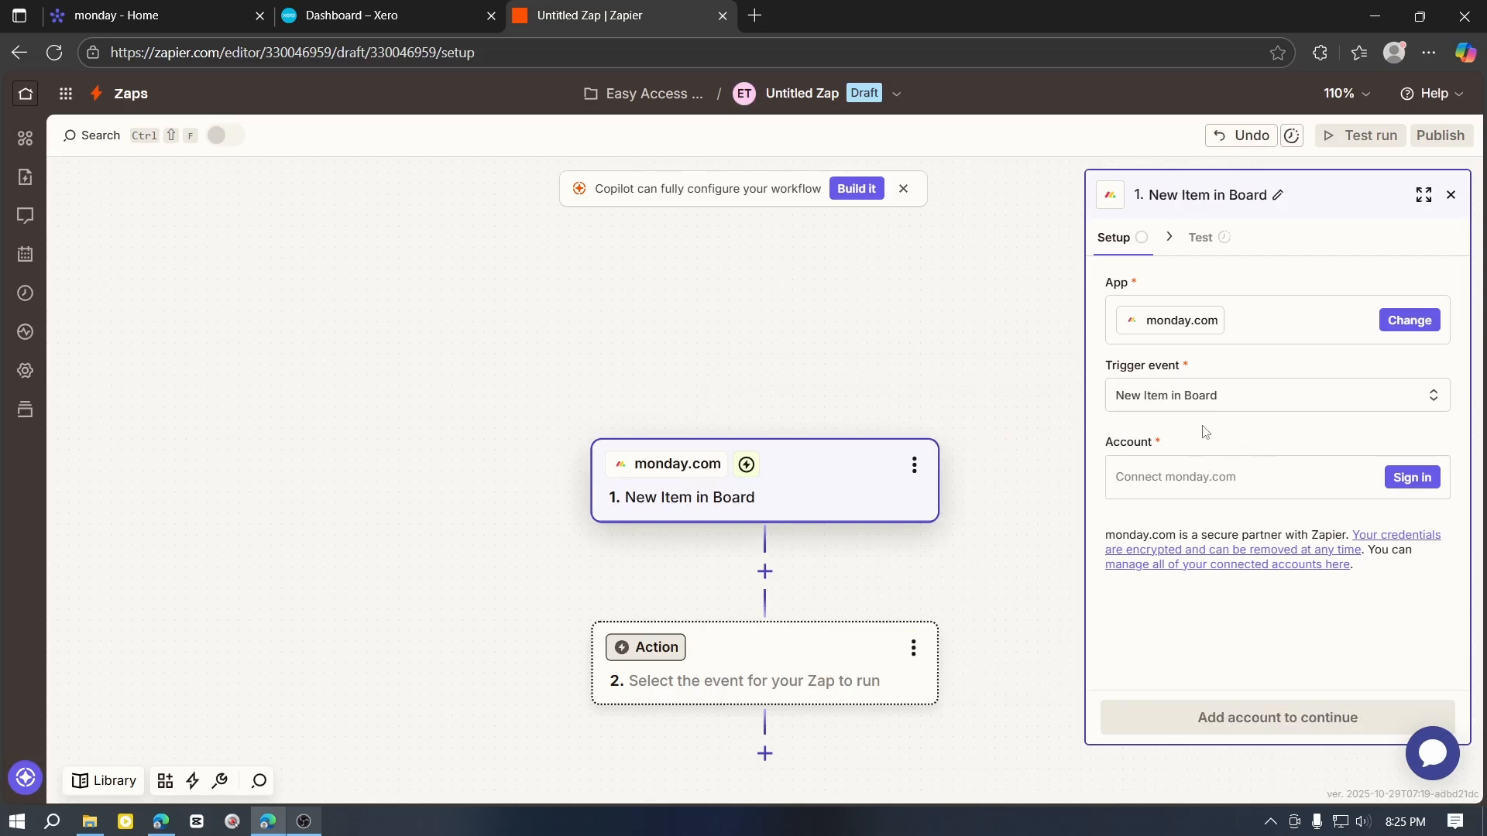
pyautogui.click(1249, 391)
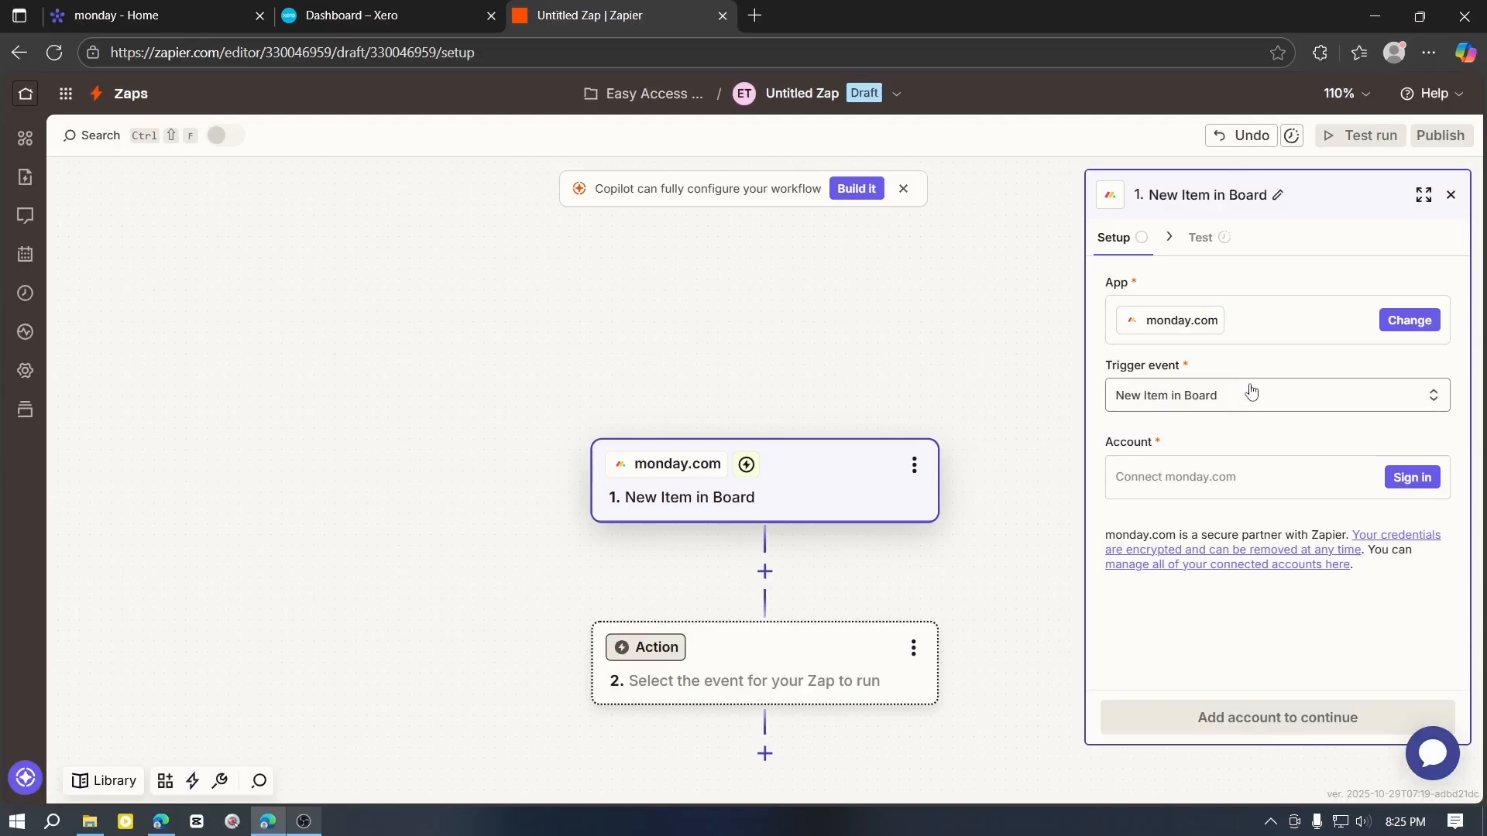
pyautogui.click(1280, 397)
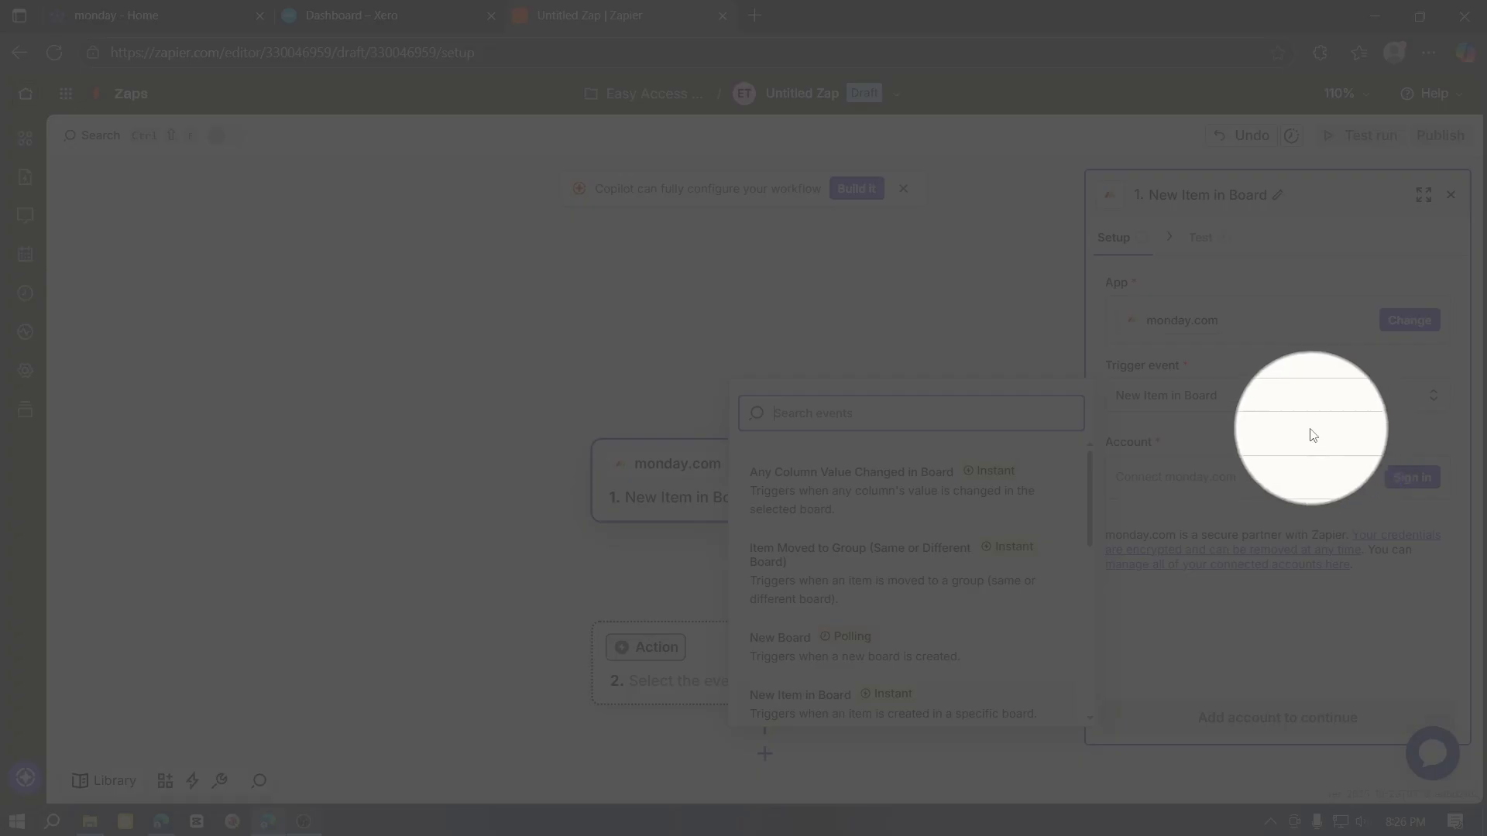
pyautogui.click(1311, 436)
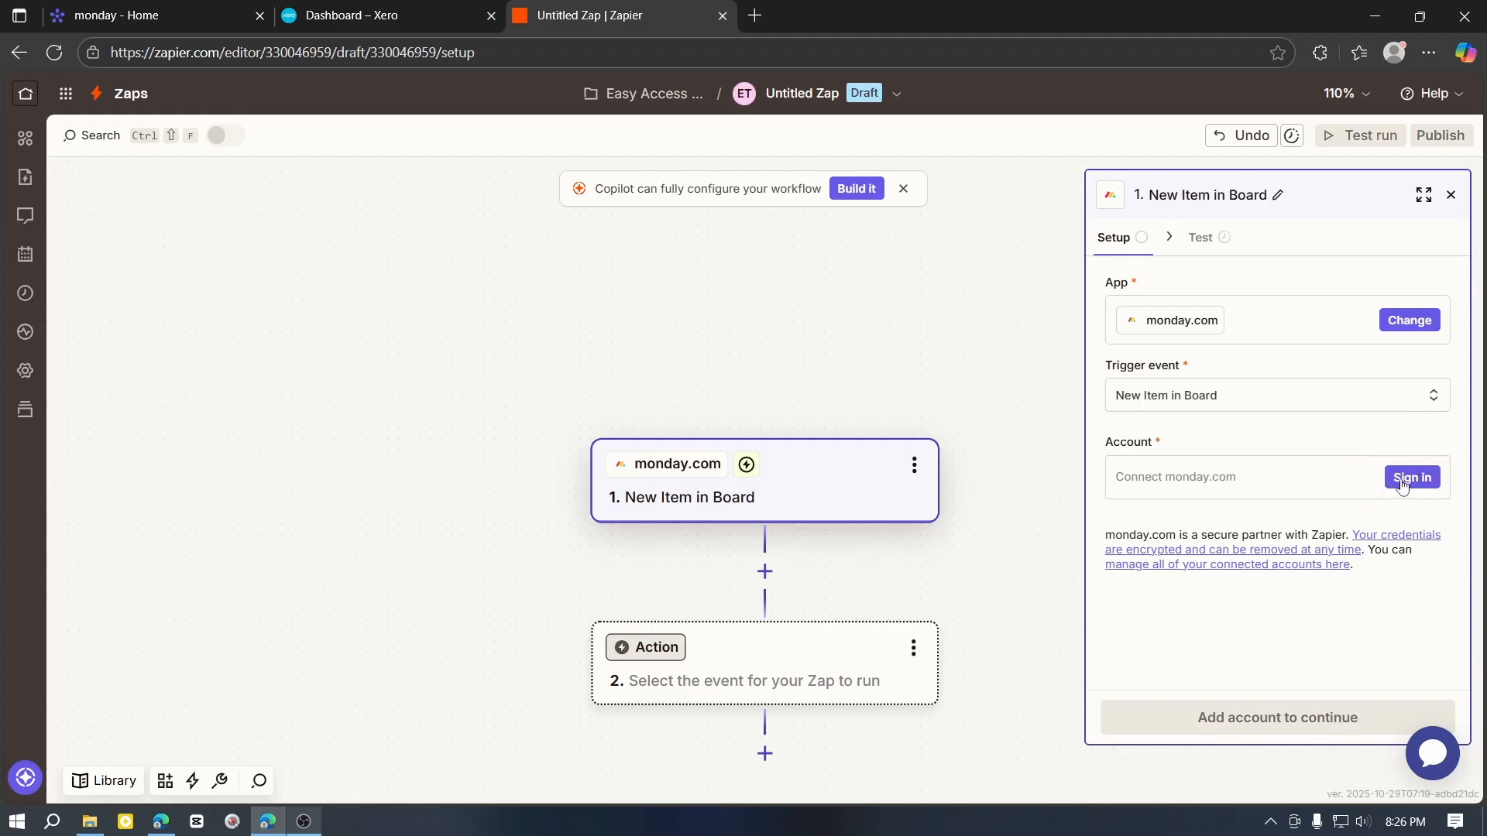
# Step: Start connecting a monday.com account to the trigger, and copy the personal API token from monday.com's developer area
pyautogui.click(1407, 478)
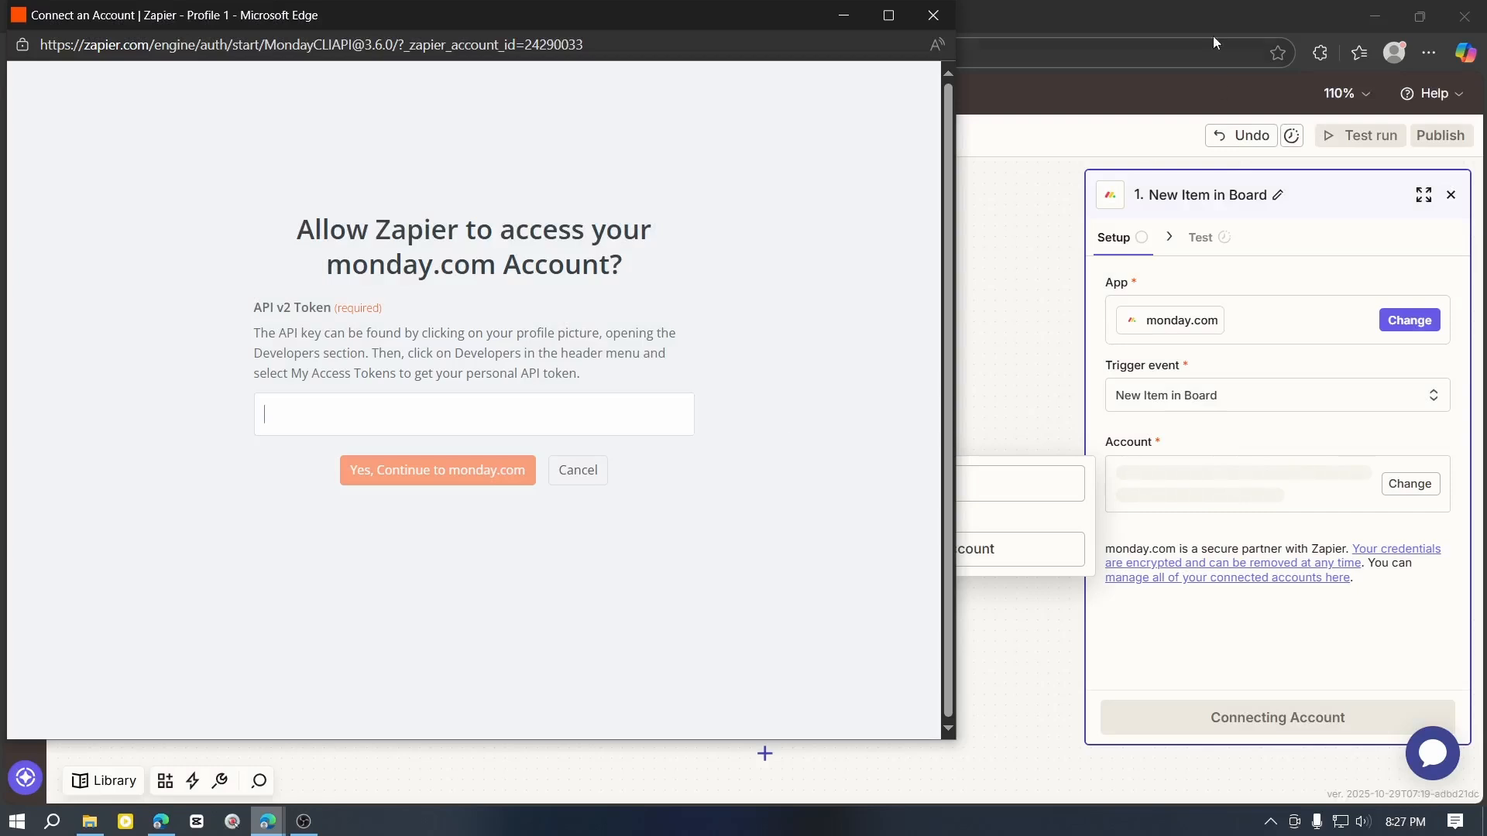
pyautogui.click(844, 15)
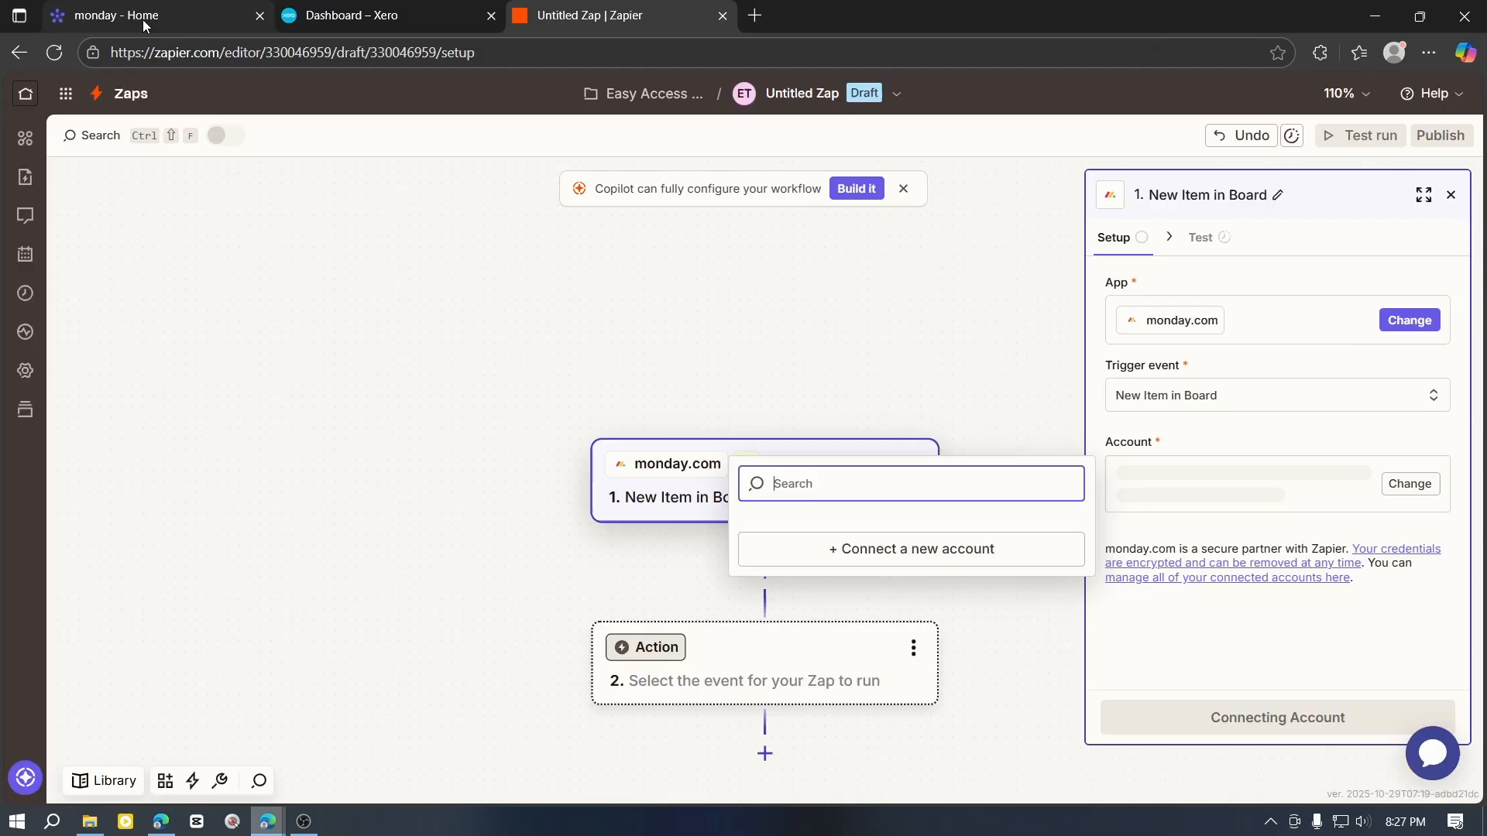
pyautogui.click(143, 20)
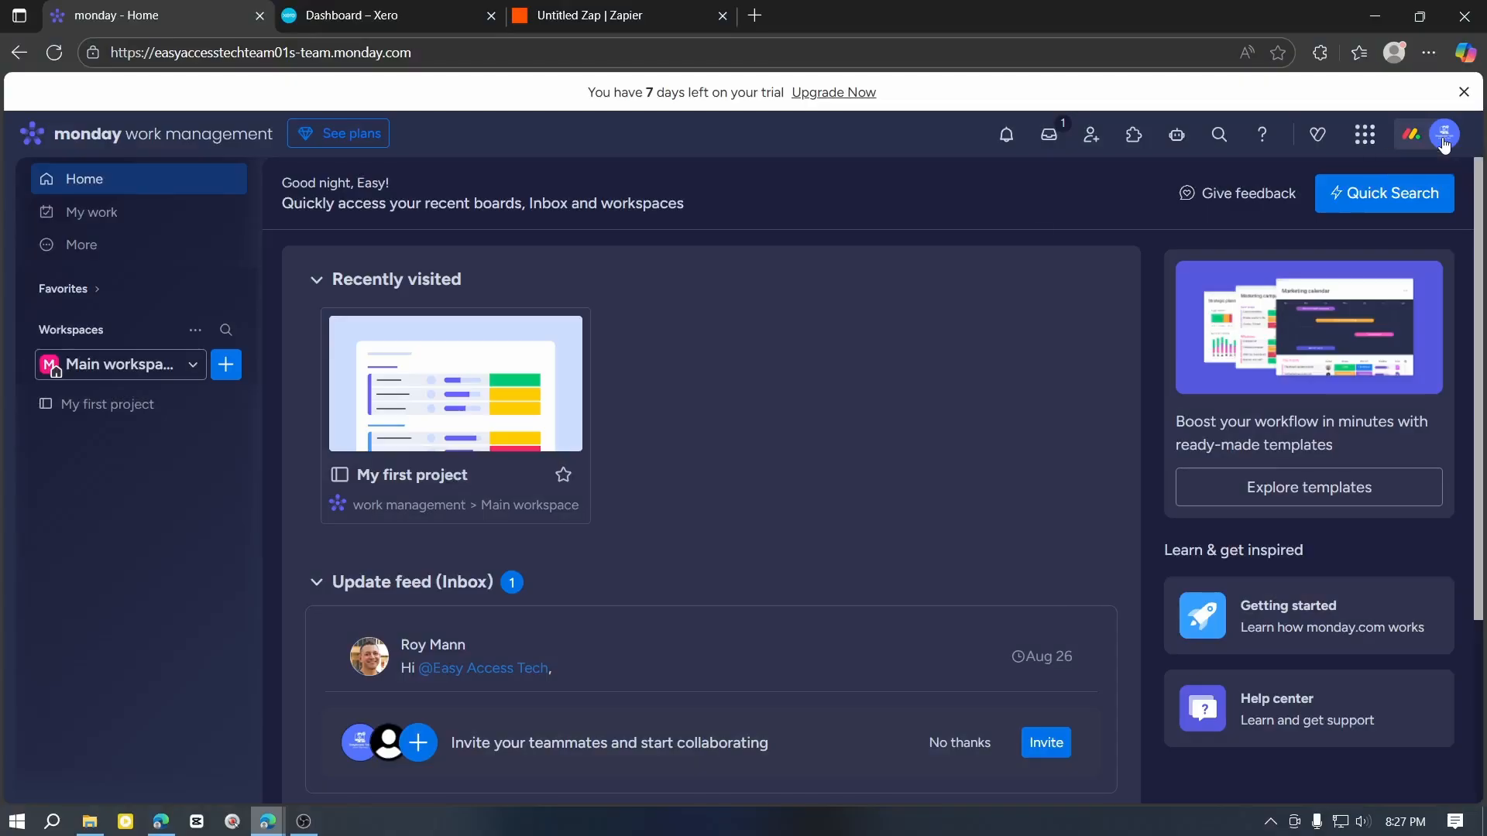
pyautogui.click(1444, 136)
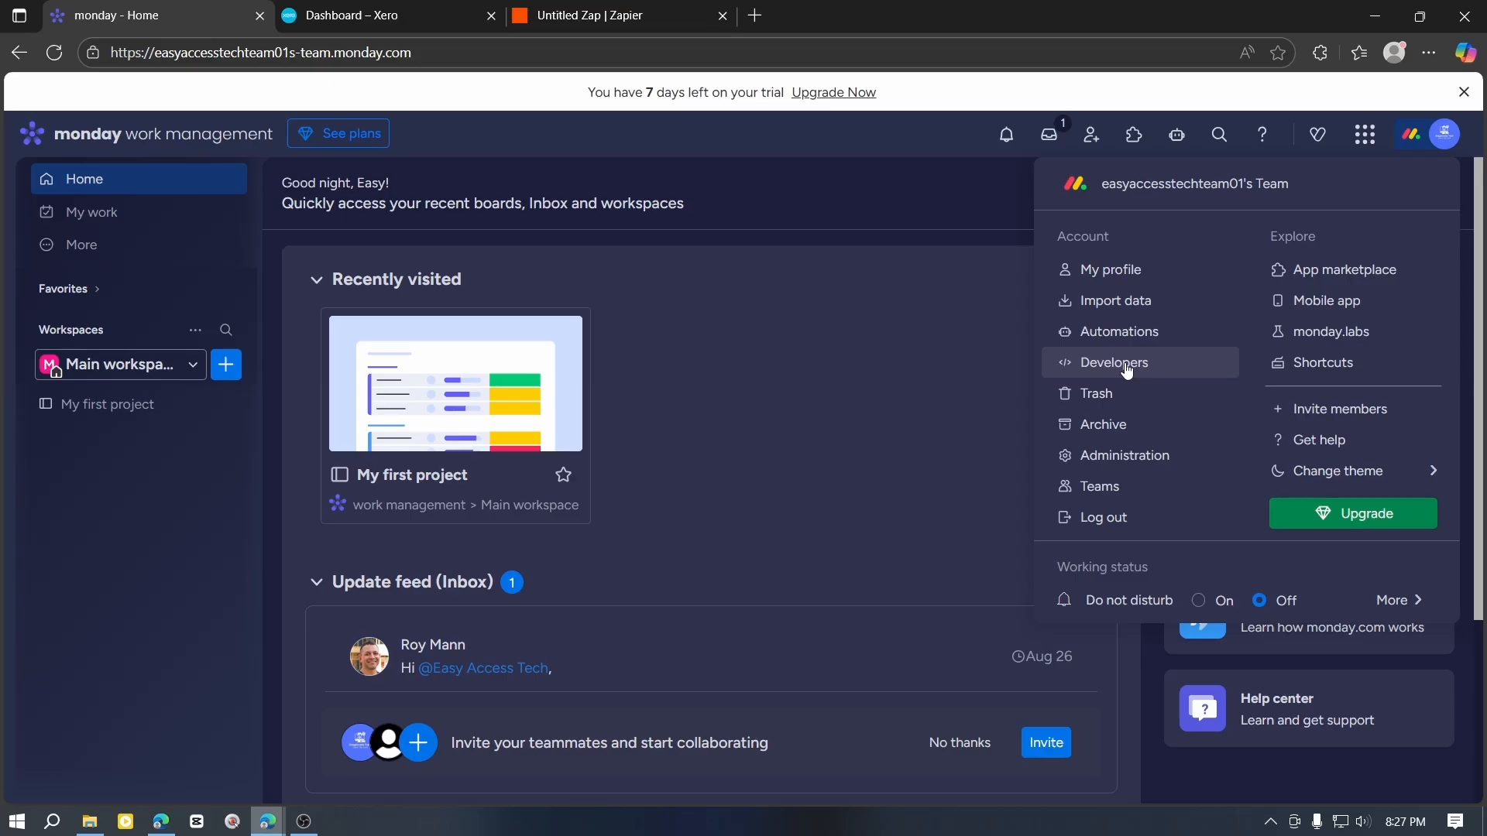
pyautogui.click(1131, 364)
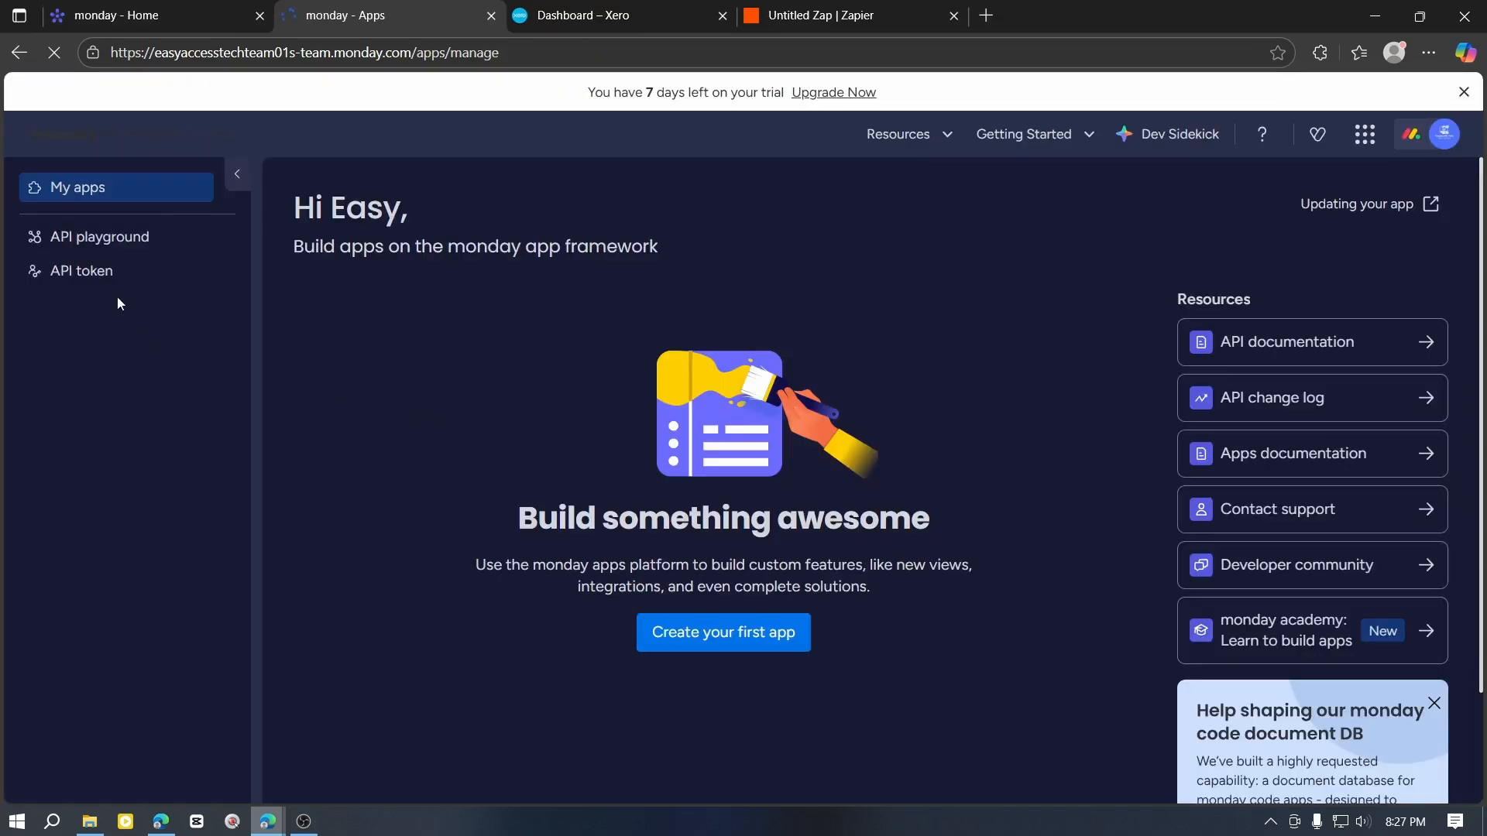
pyautogui.click(116, 276)
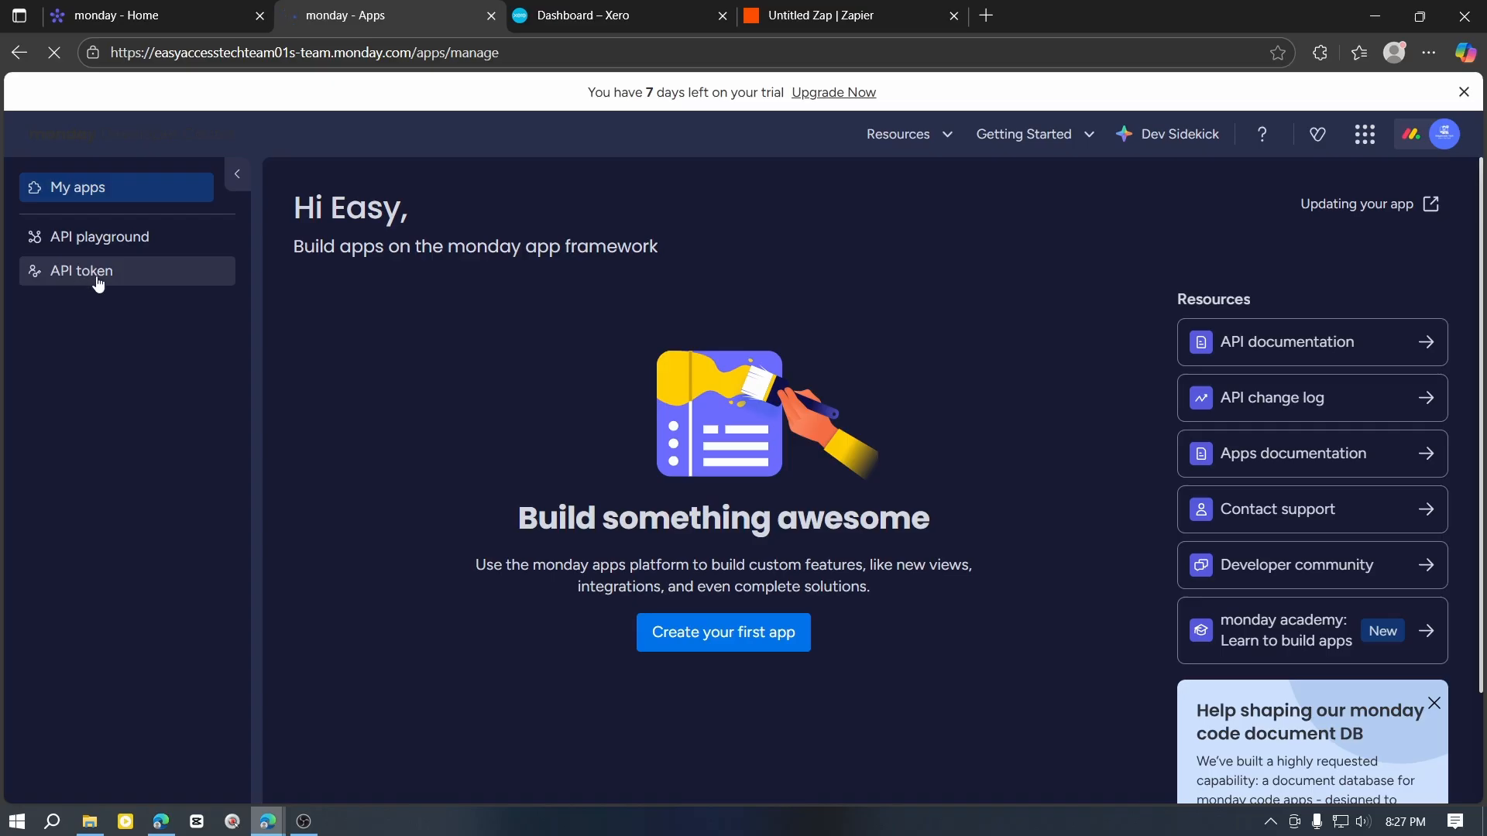
pyautogui.click(99, 283)
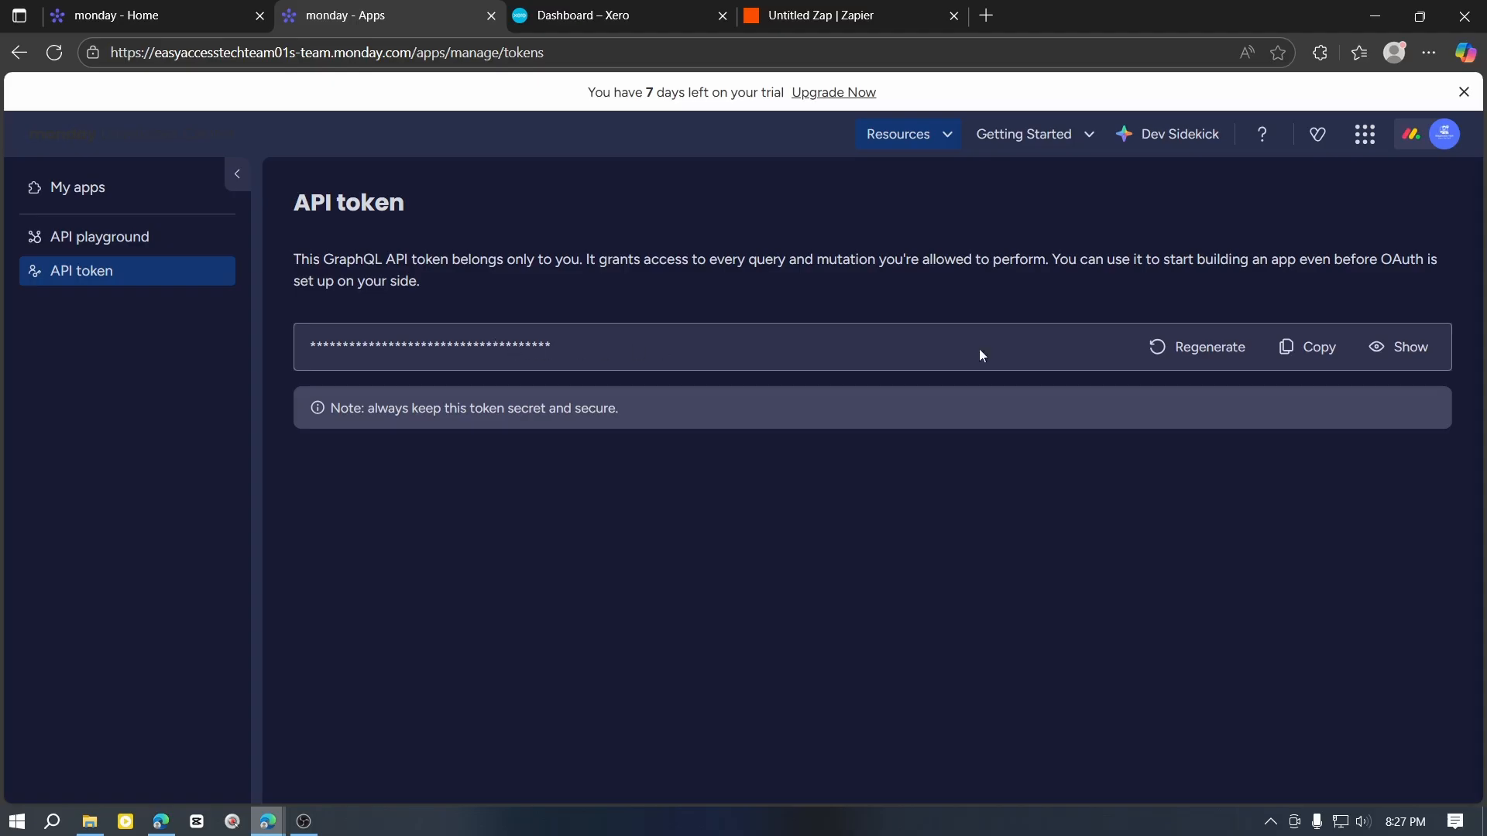
pyautogui.click(1313, 353)
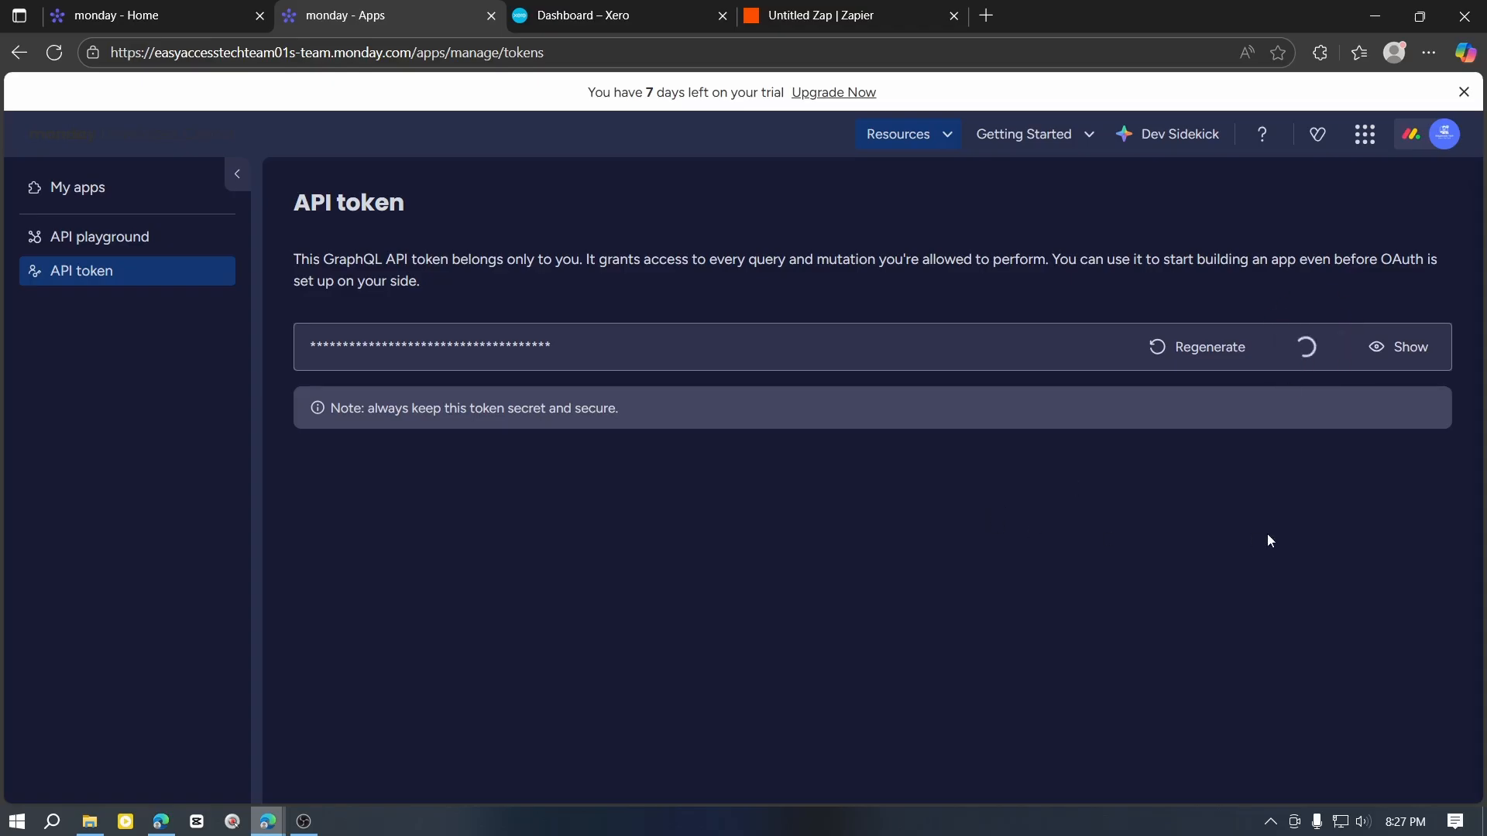
pyautogui.moveTo(267, 822)
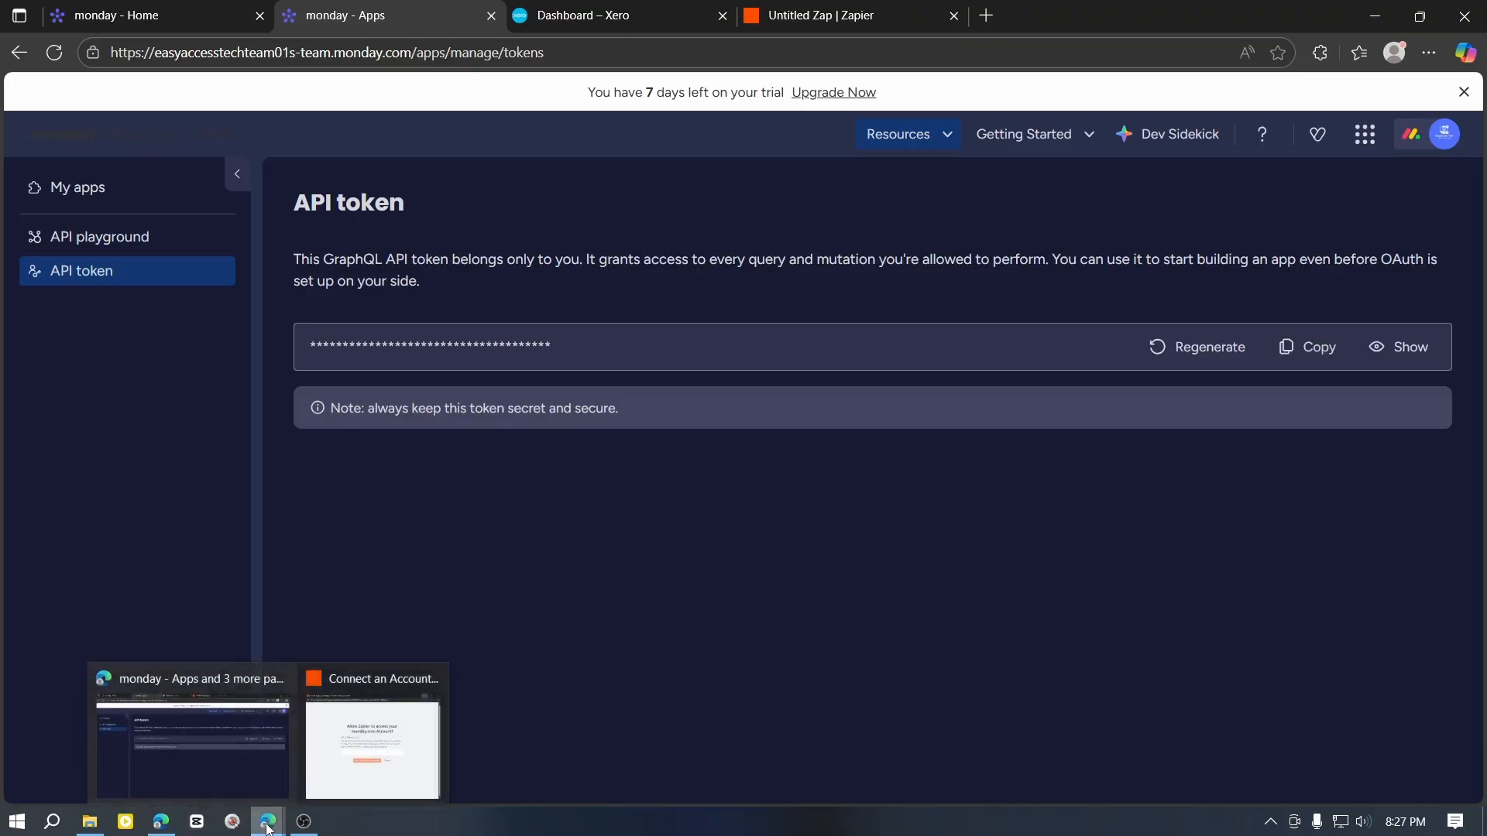
pyautogui.click(378, 756)
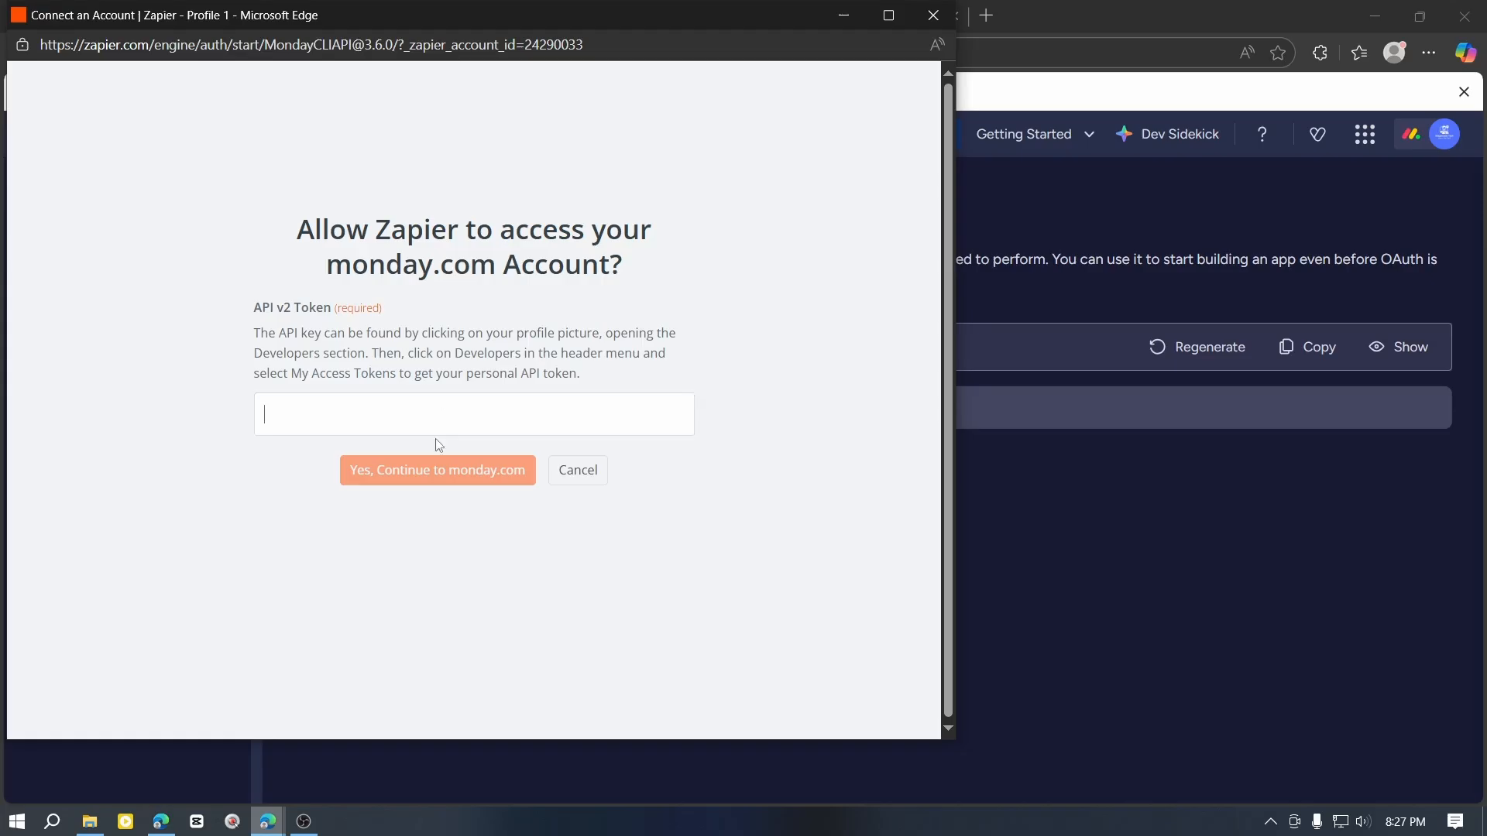
pyautogui.click(440, 403)
pyautogui.rightClick(434, 406)
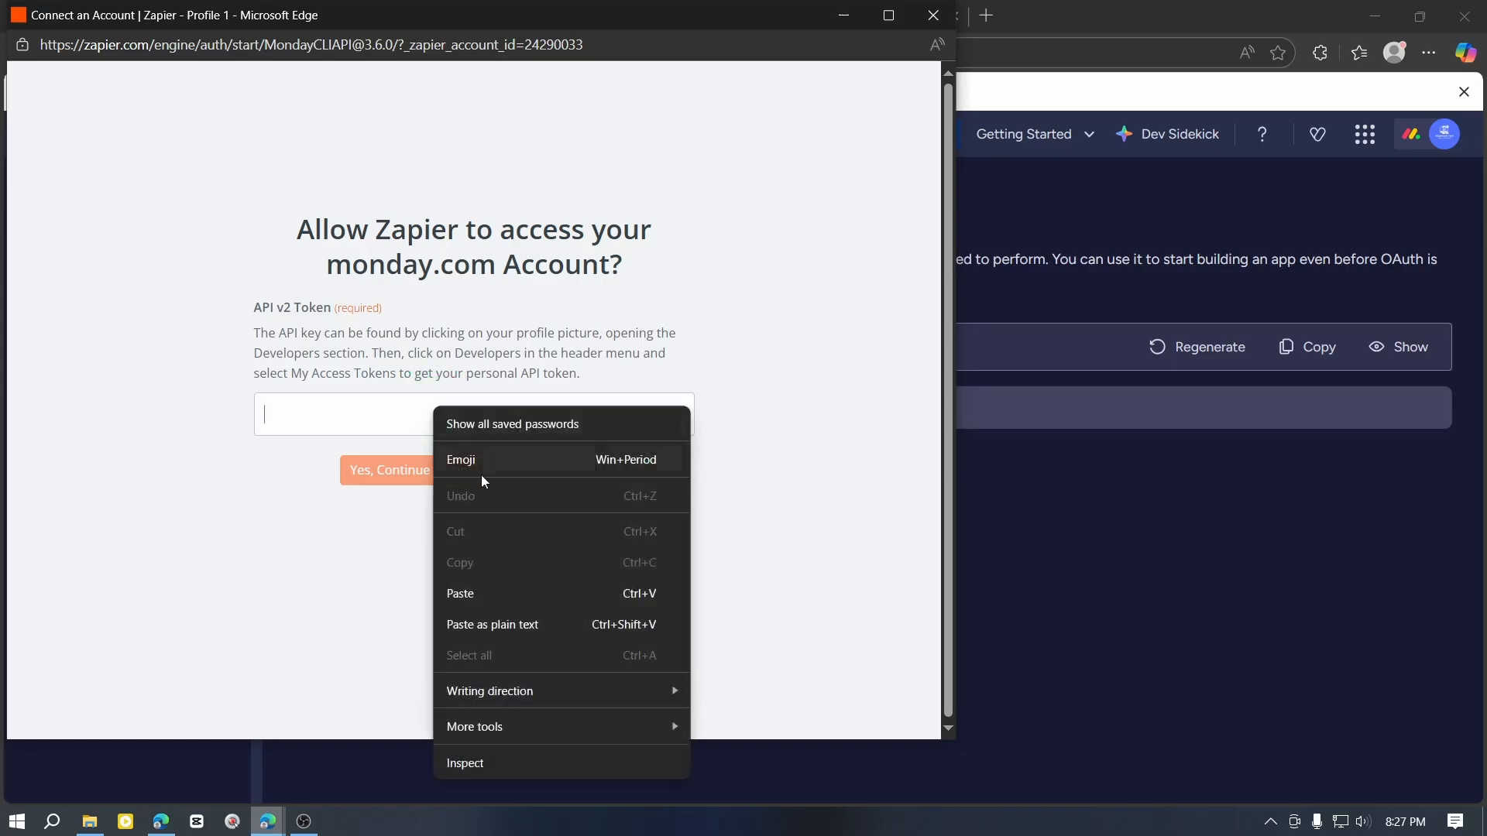
pyautogui.click(462, 593)
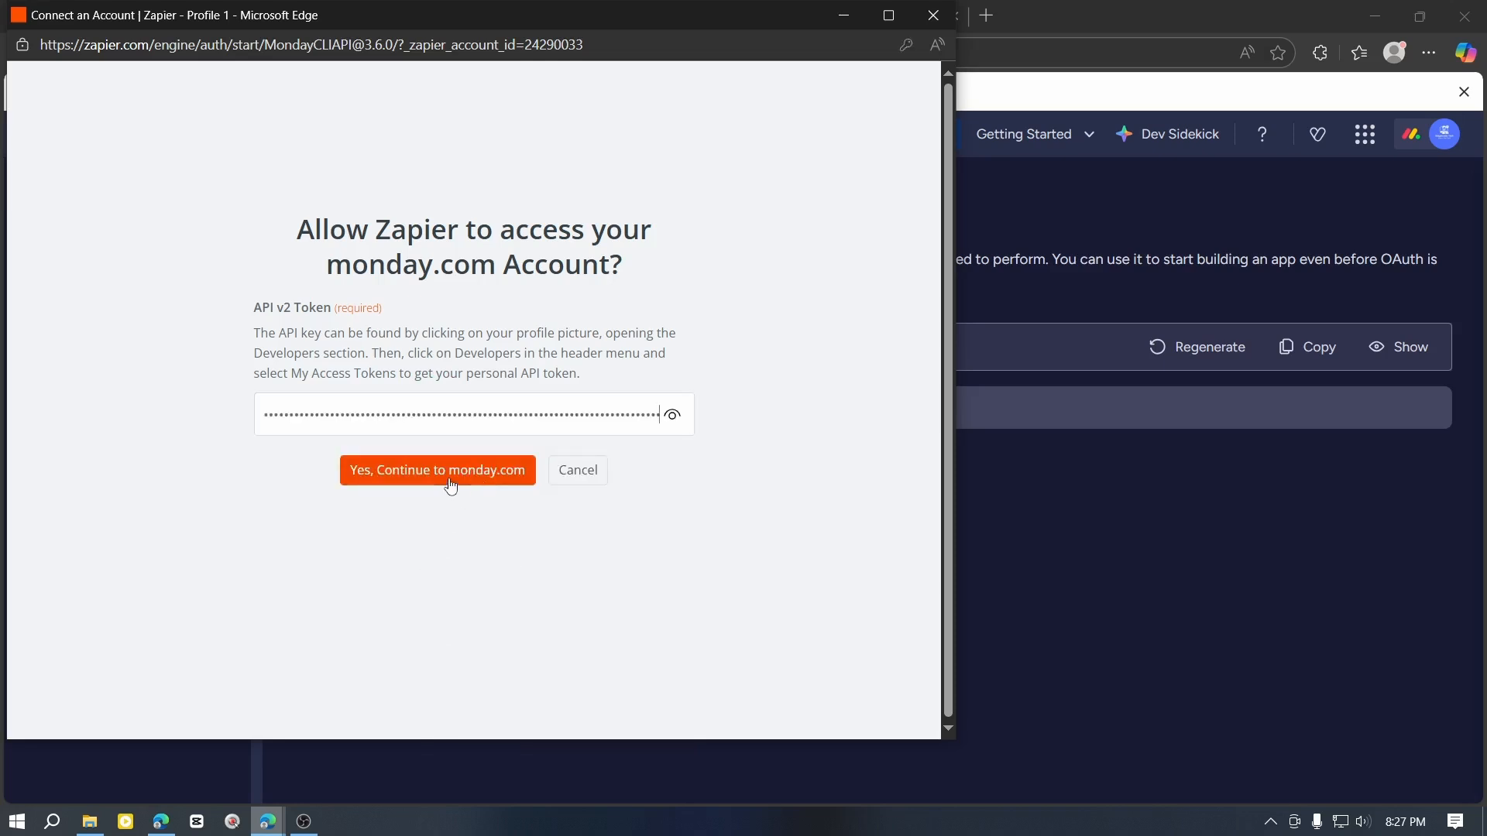
pyautogui.click(452, 482)
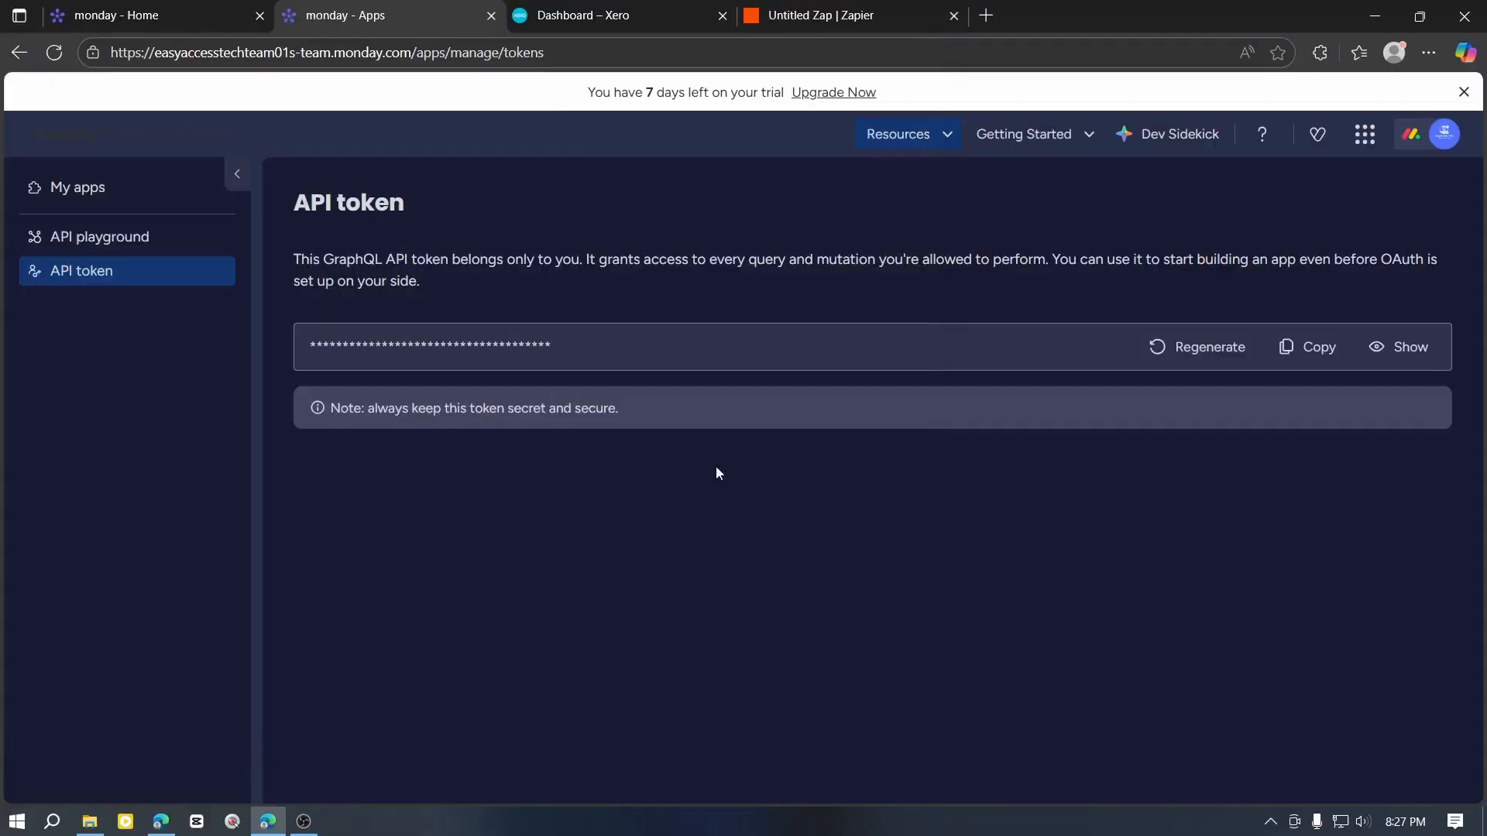
# Step: Select the connected monday.com account for the Zap's trigger, and set its Board ID to My first project
pyautogui.click(856, 14)
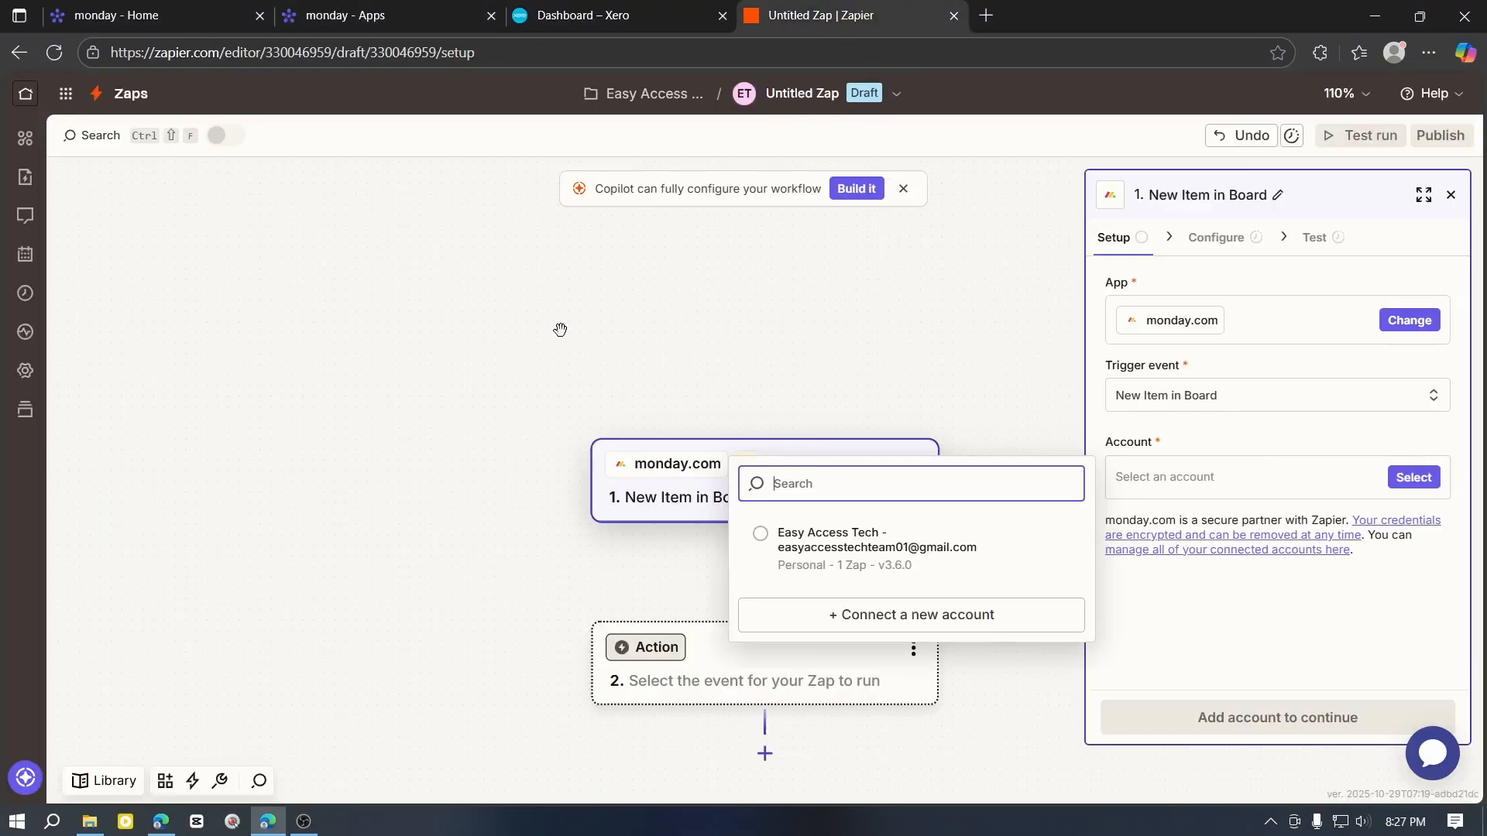
pyautogui.click(941, 571)
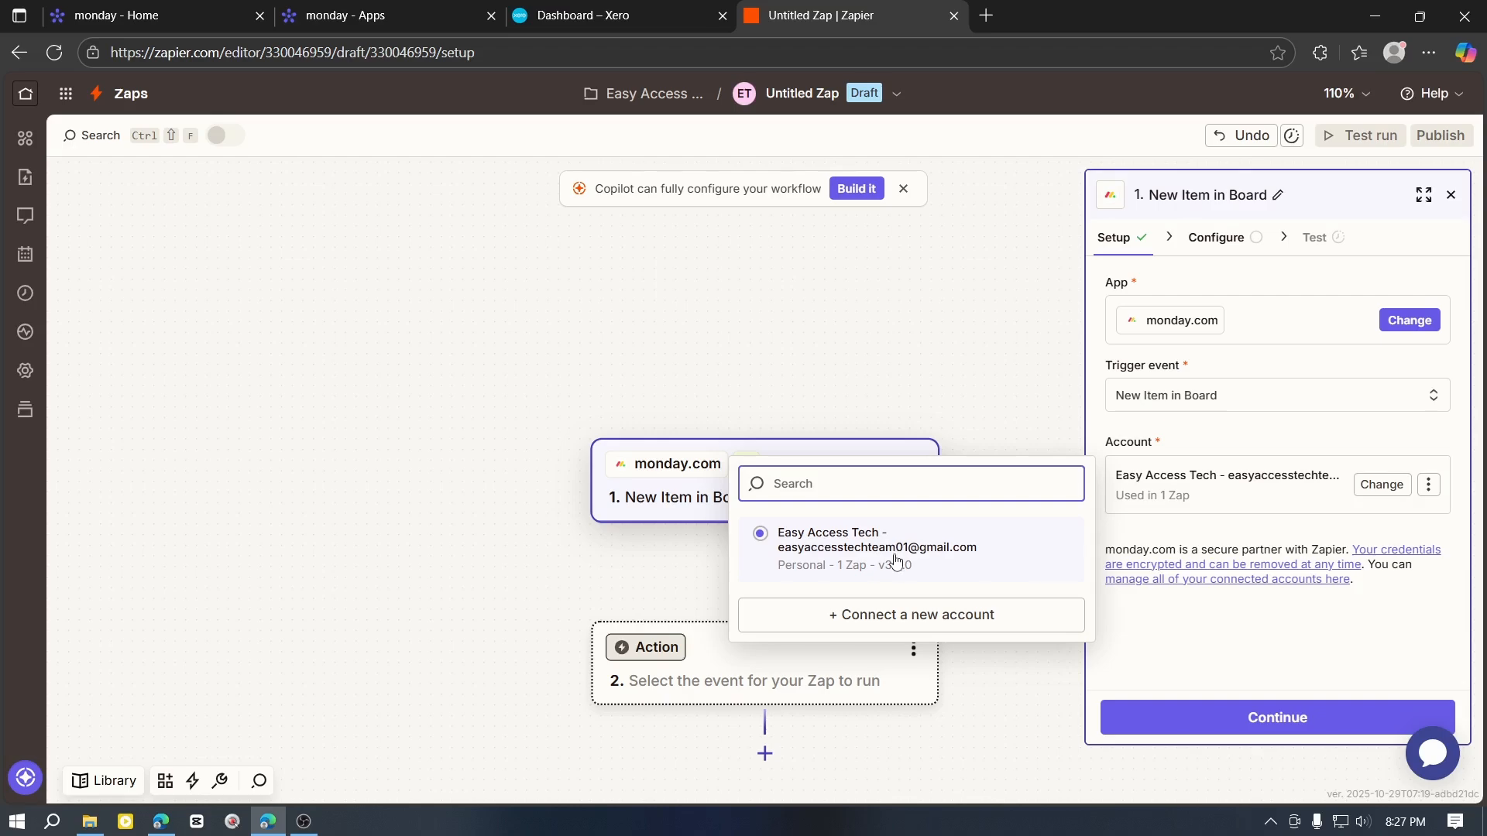
pyautogui.click(1305, 720)
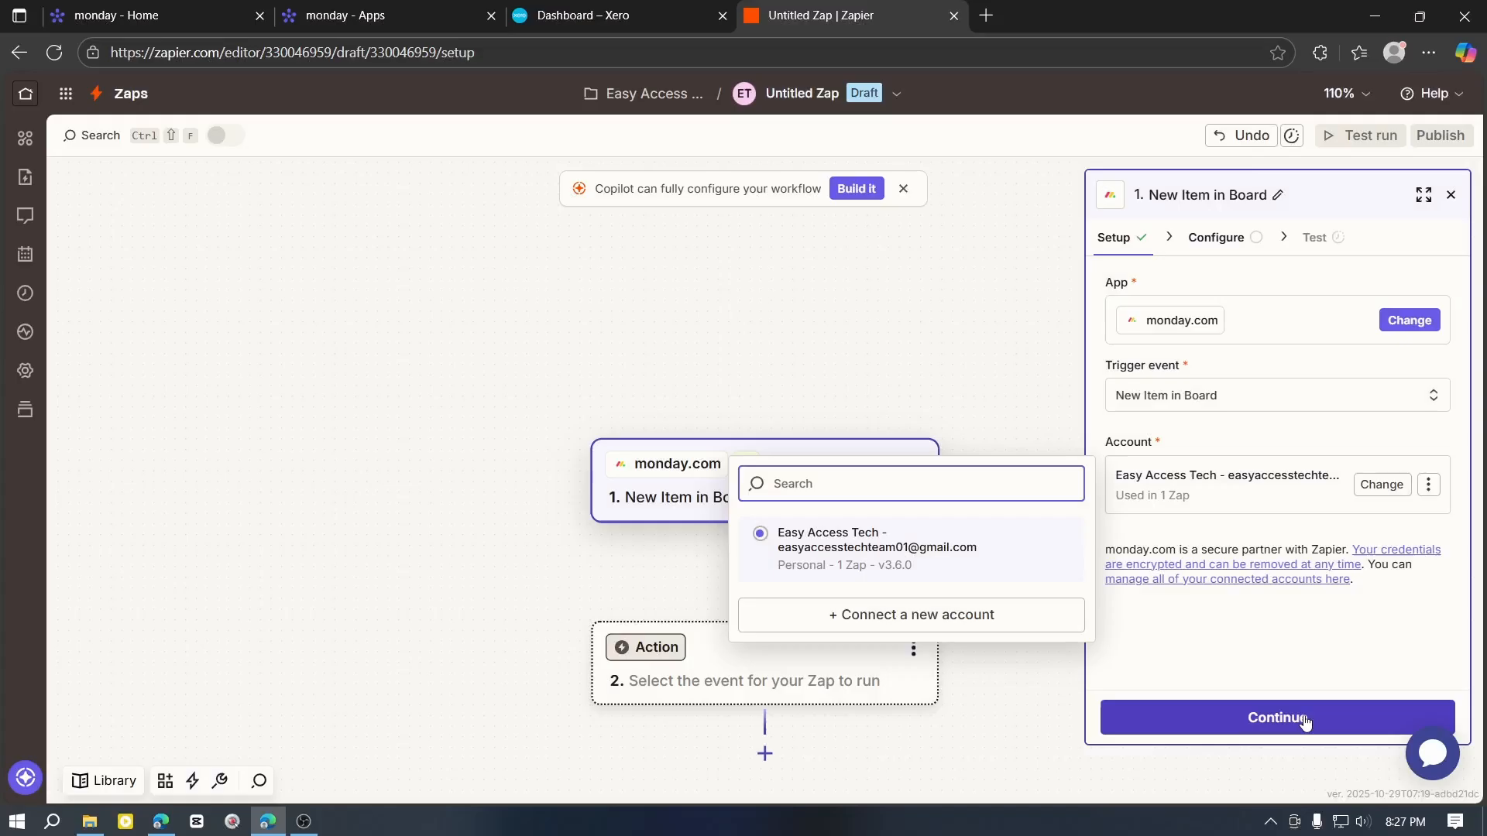
pyautogui.click(1305, 720)
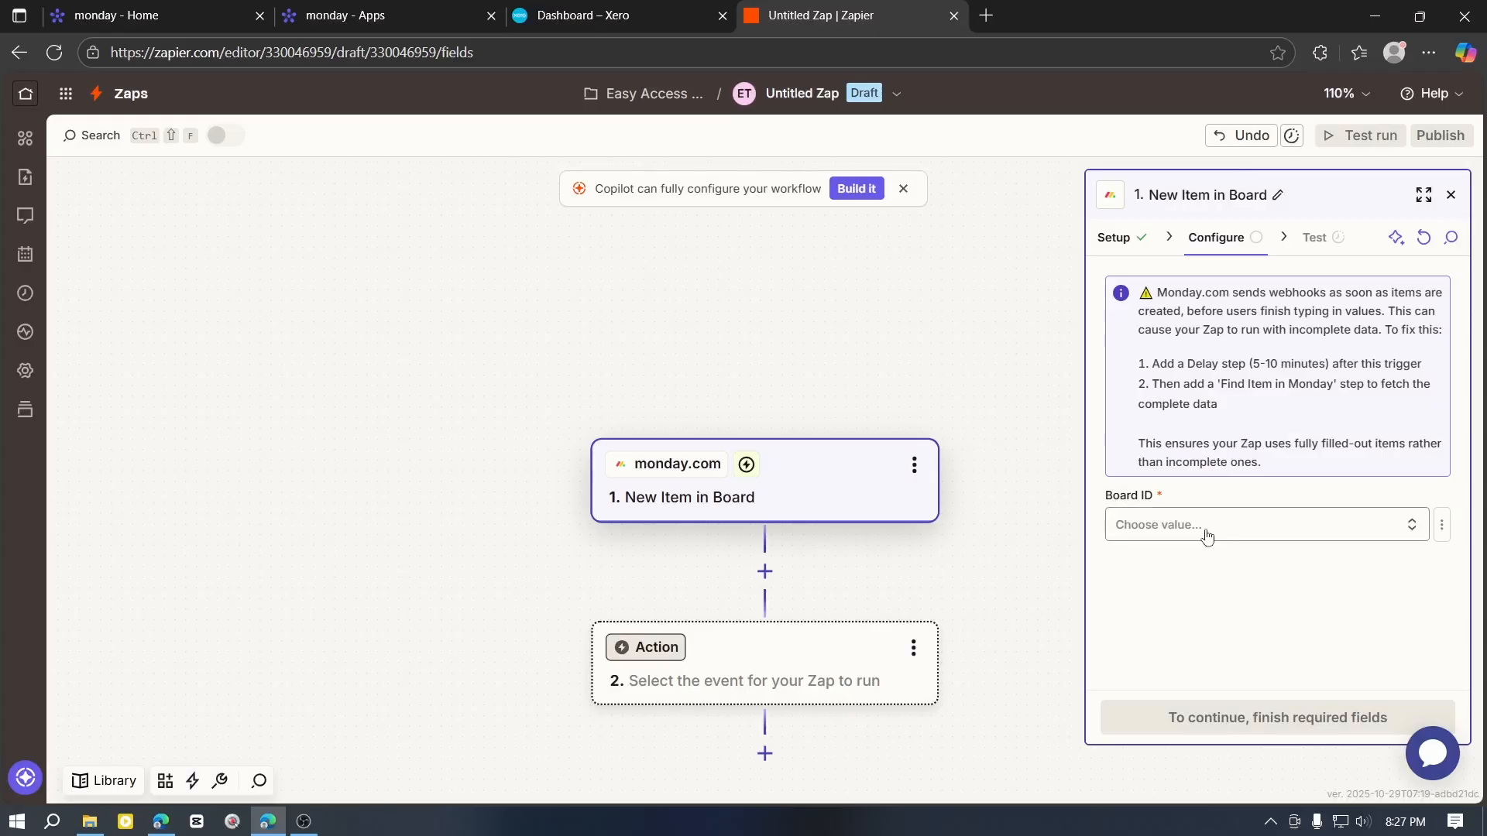
pyautogui.click(1206, 533)
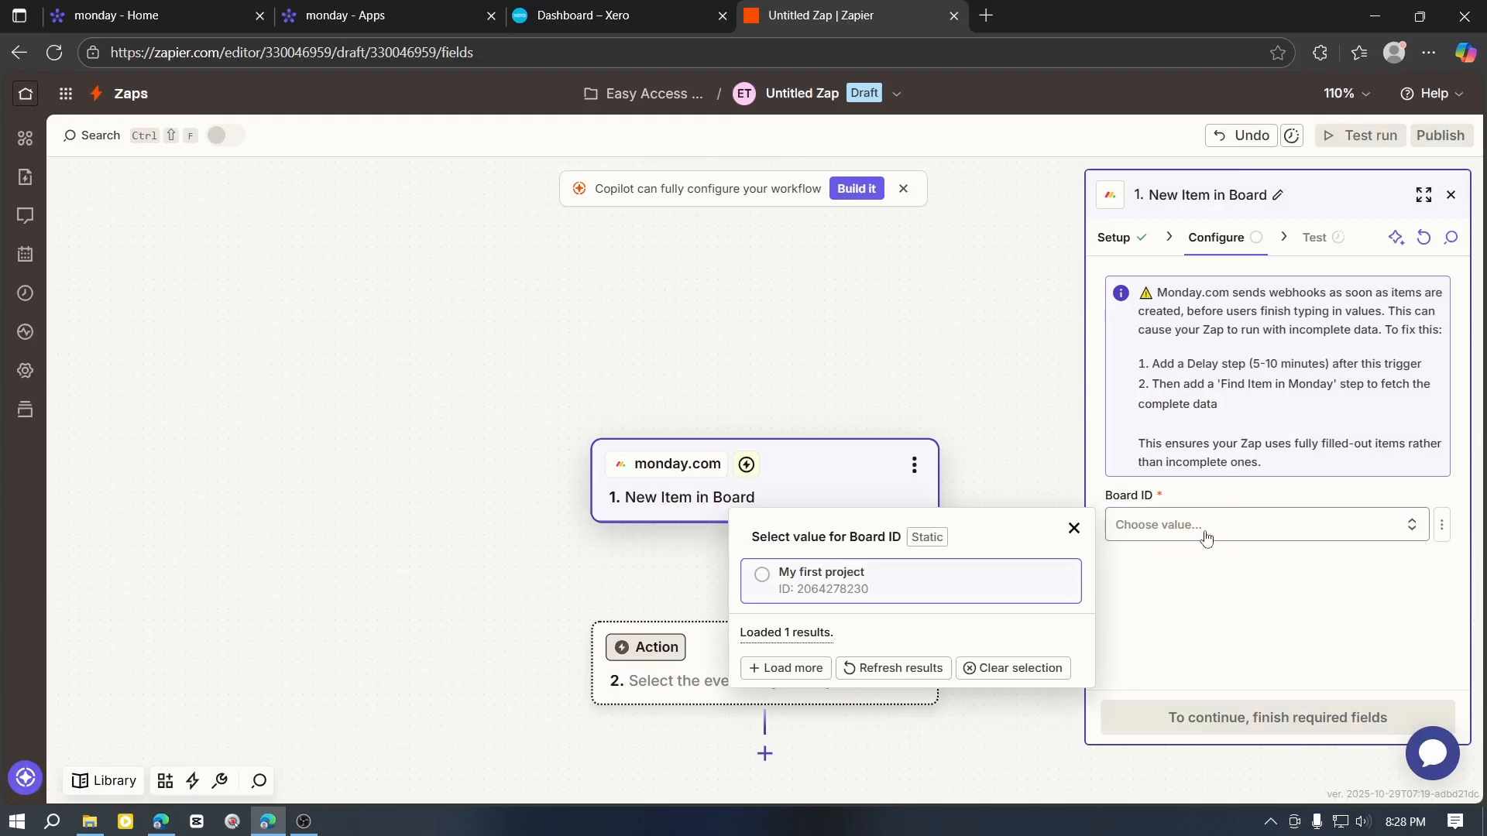
pyautogui.click(813, 586)
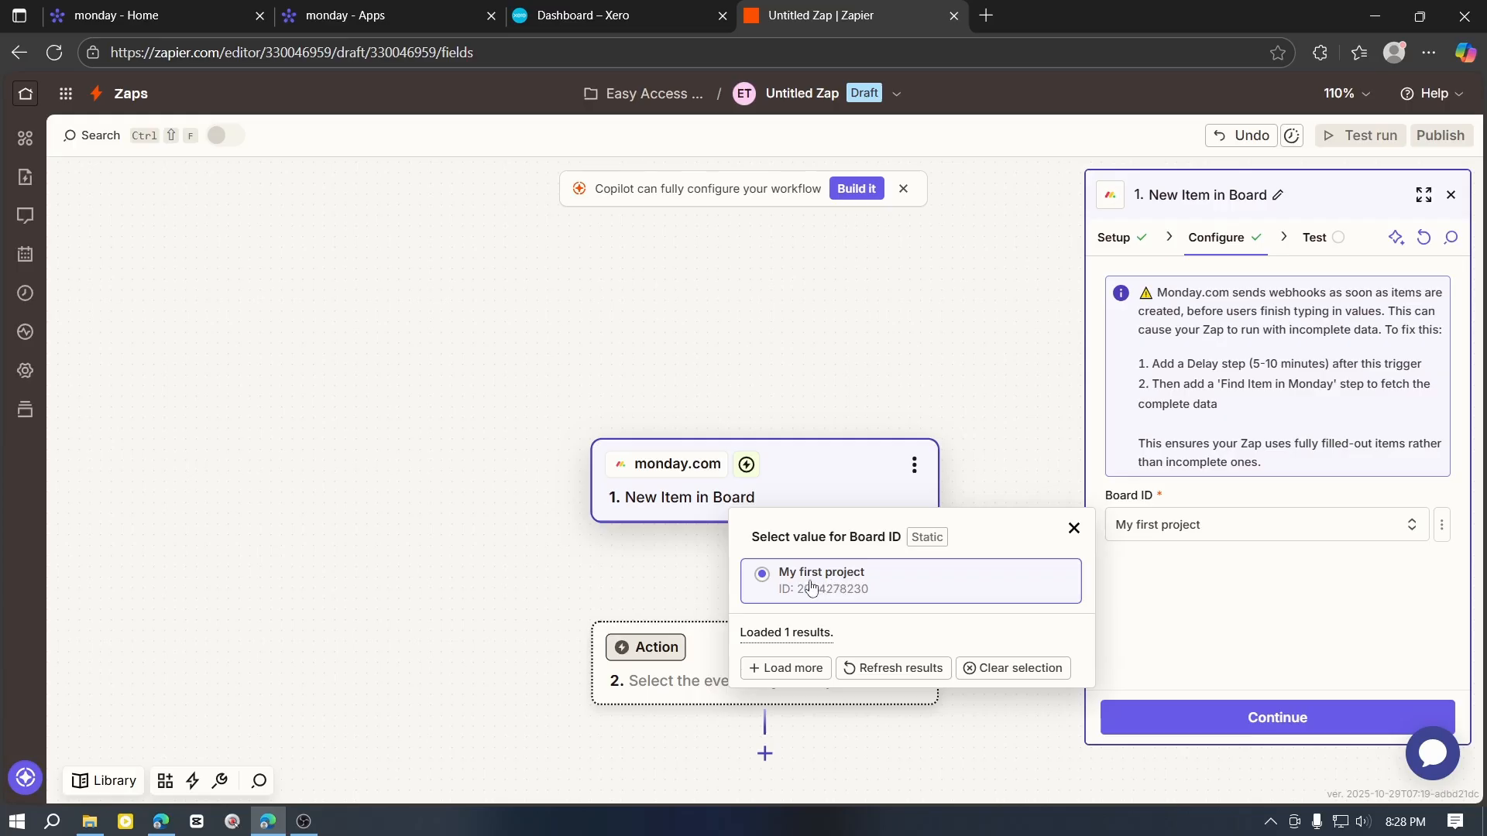
# Step: Finish configuring the monday.com trigger, test it, and continue with the Item C record
pyautogui.click(1276, 728)
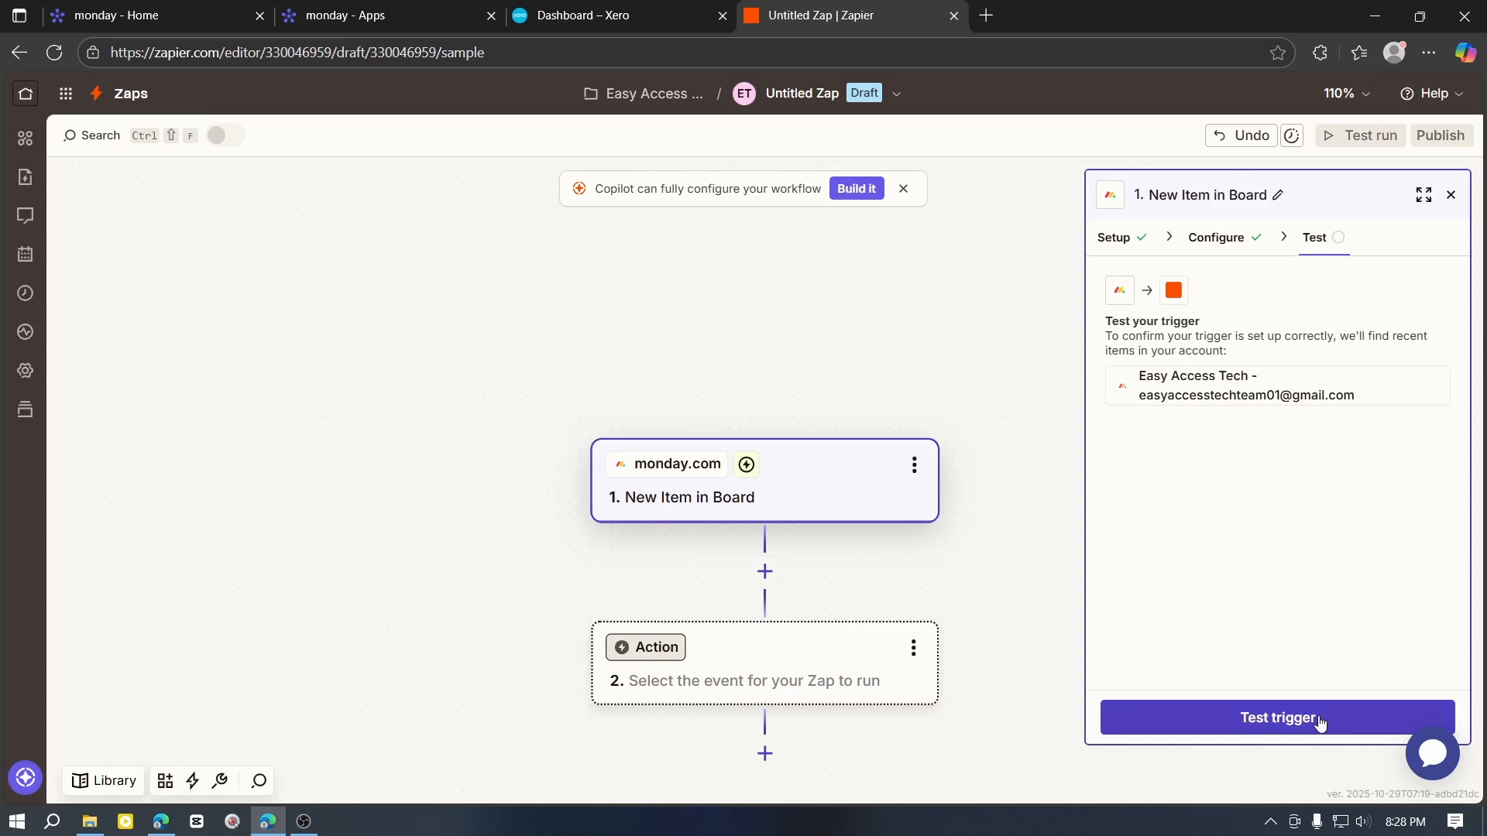
pyautogui.click(1320, 720)
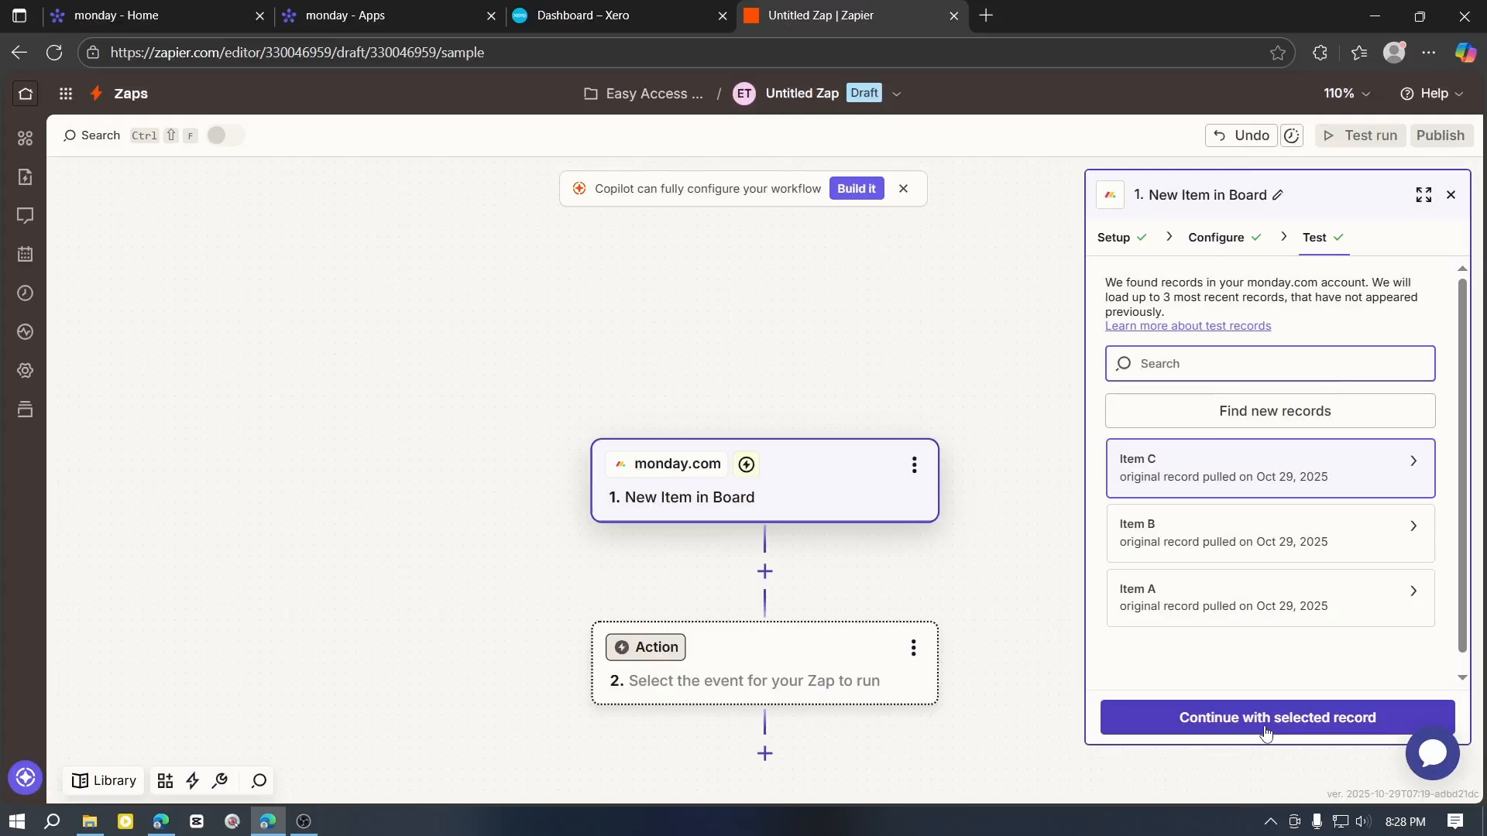
pyautogui.click(1266, 732)
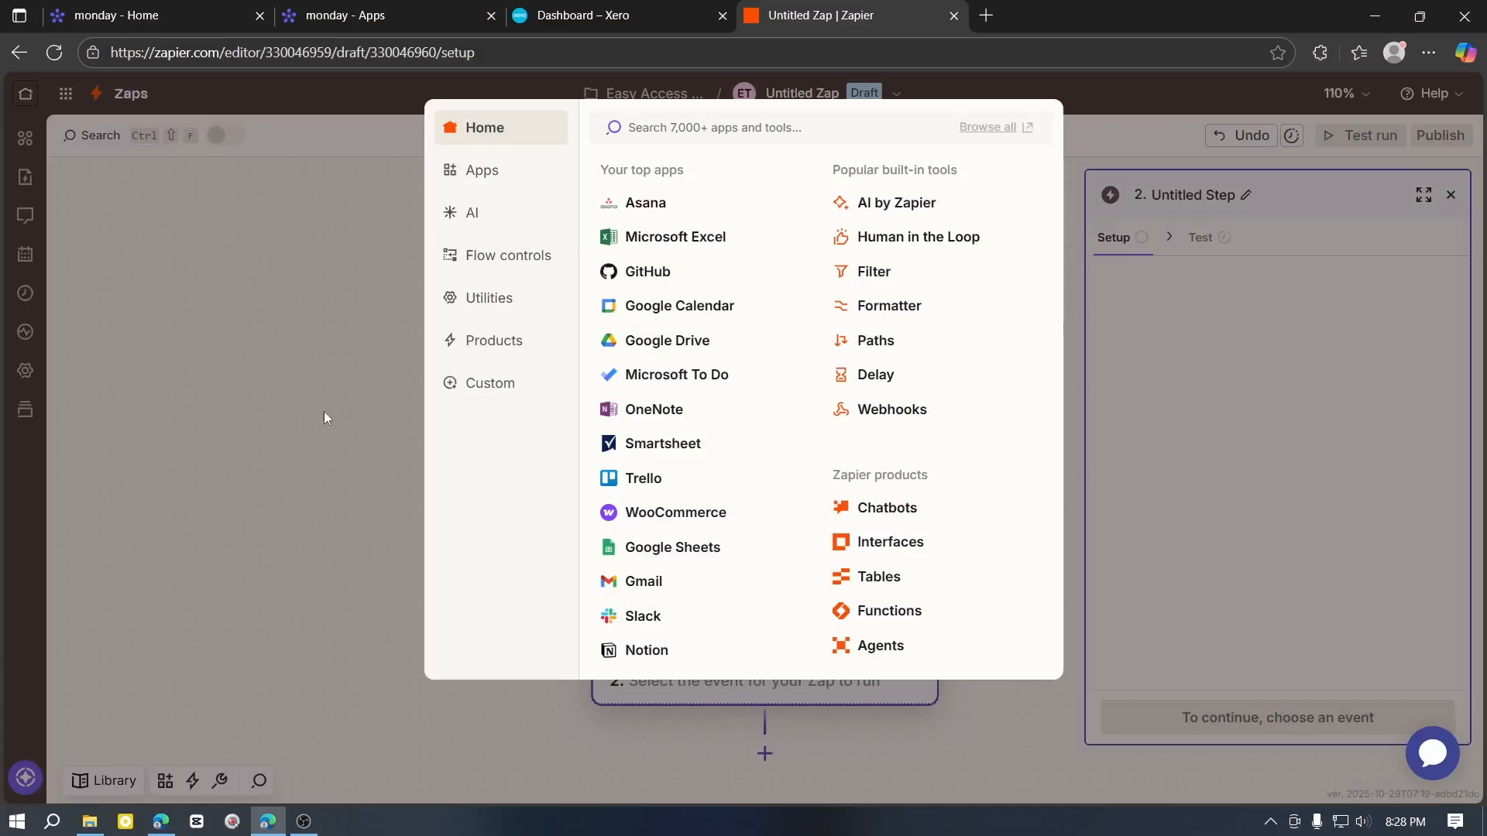
# Step: Choose Xero as the app for the Zap's action step
pyautogui.click(331, 404)
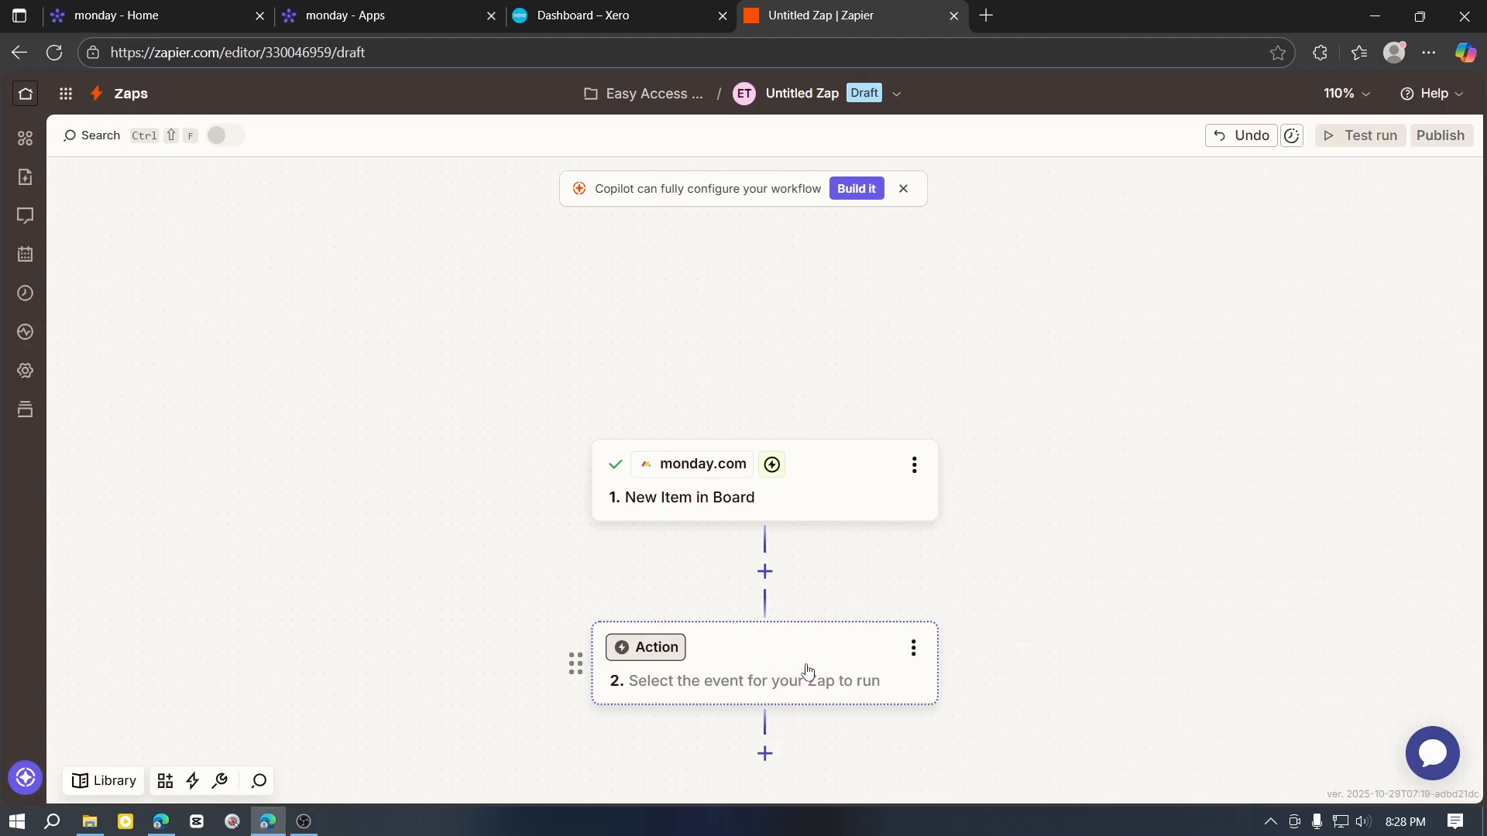
pyautogui.click(670, 660)
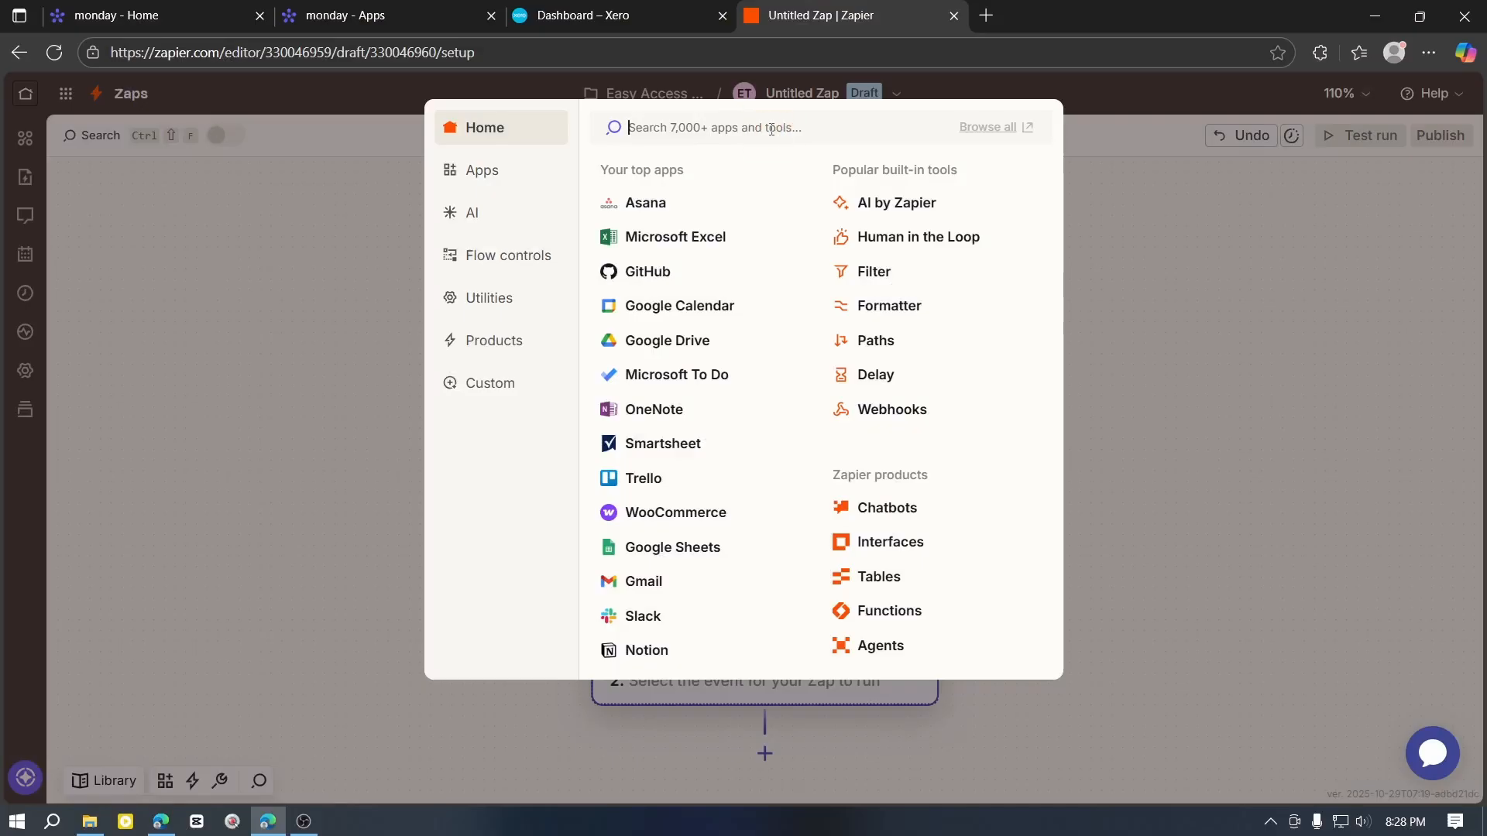
pyautogui.write('xer')
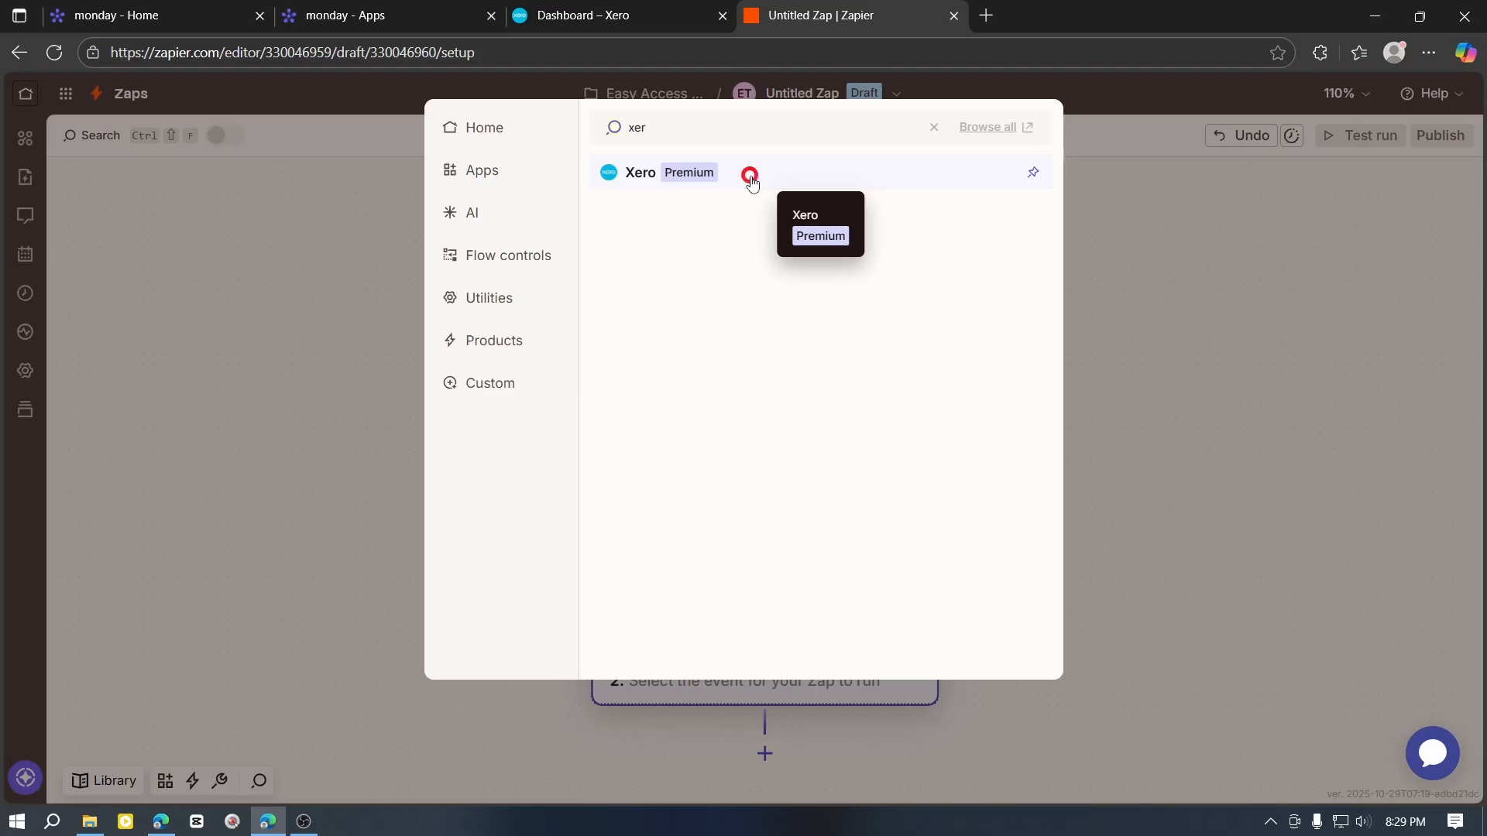
pyautogui.click(750, 175)
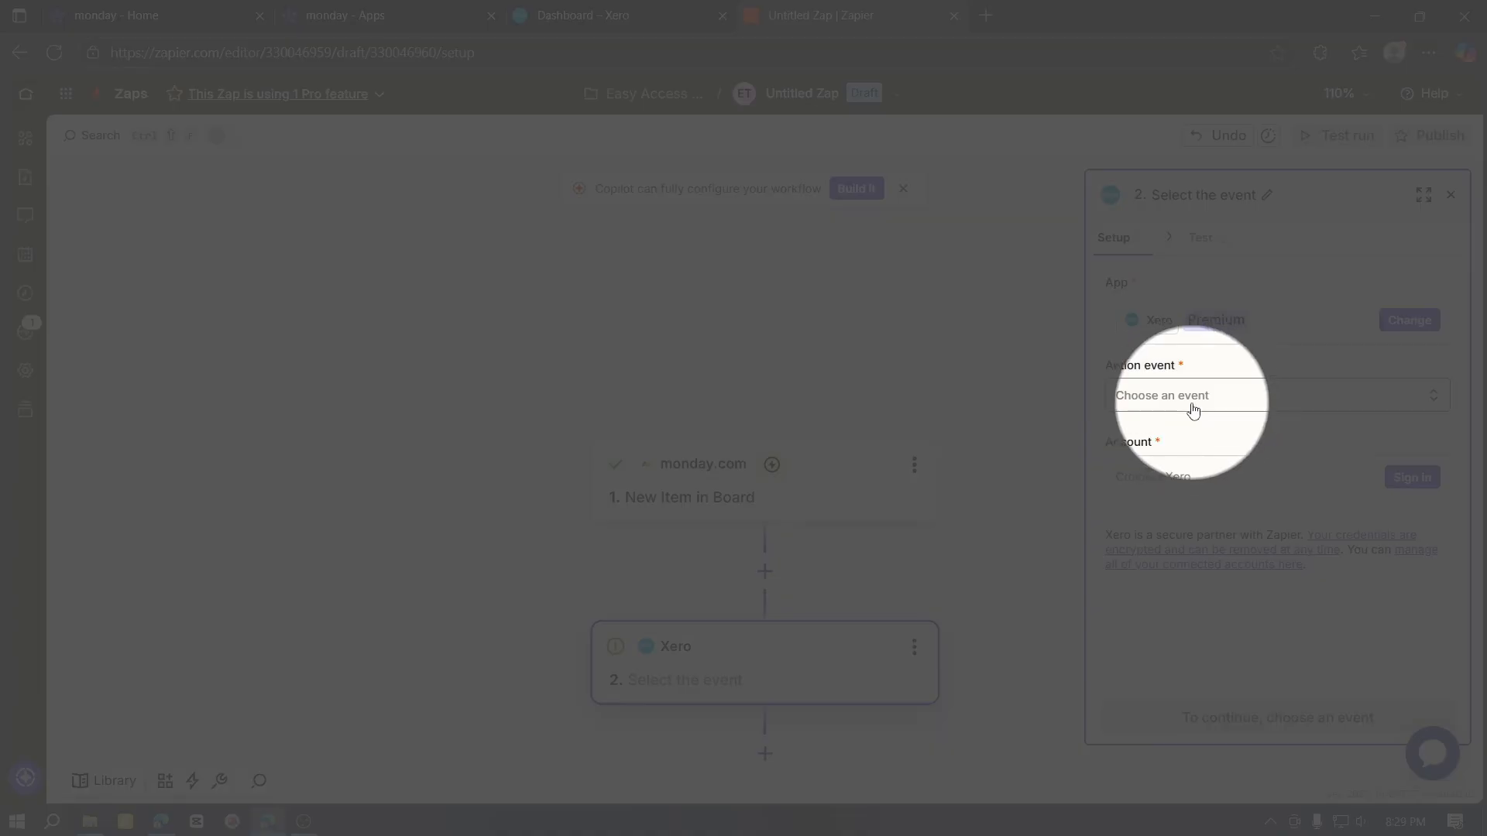
# Step: Set the Xero action event to Create Bank Transfer
pyautogui.click(1191, 399)
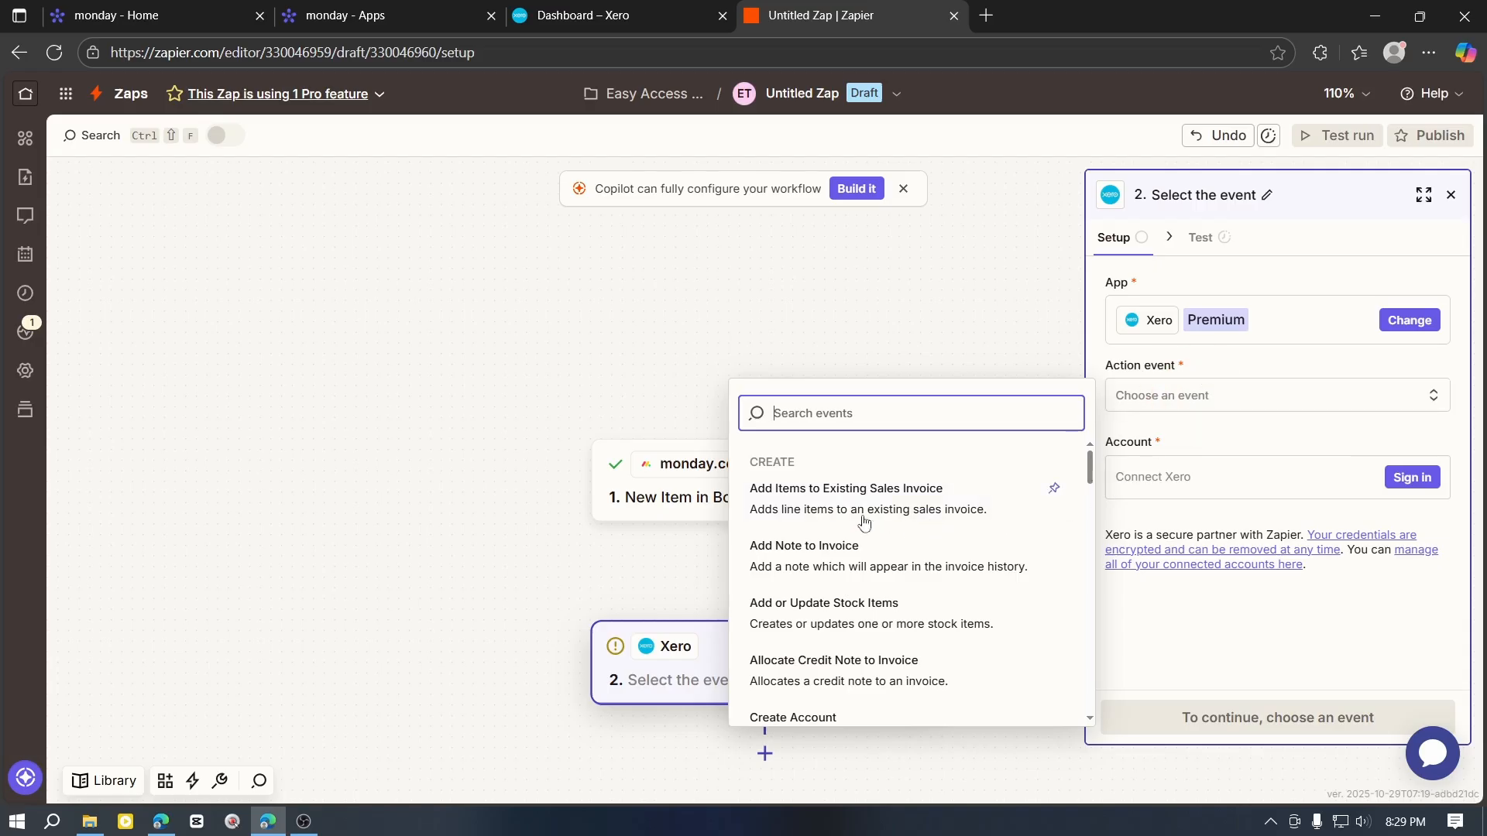
pyautogui.scroll(-1, 864, 523)
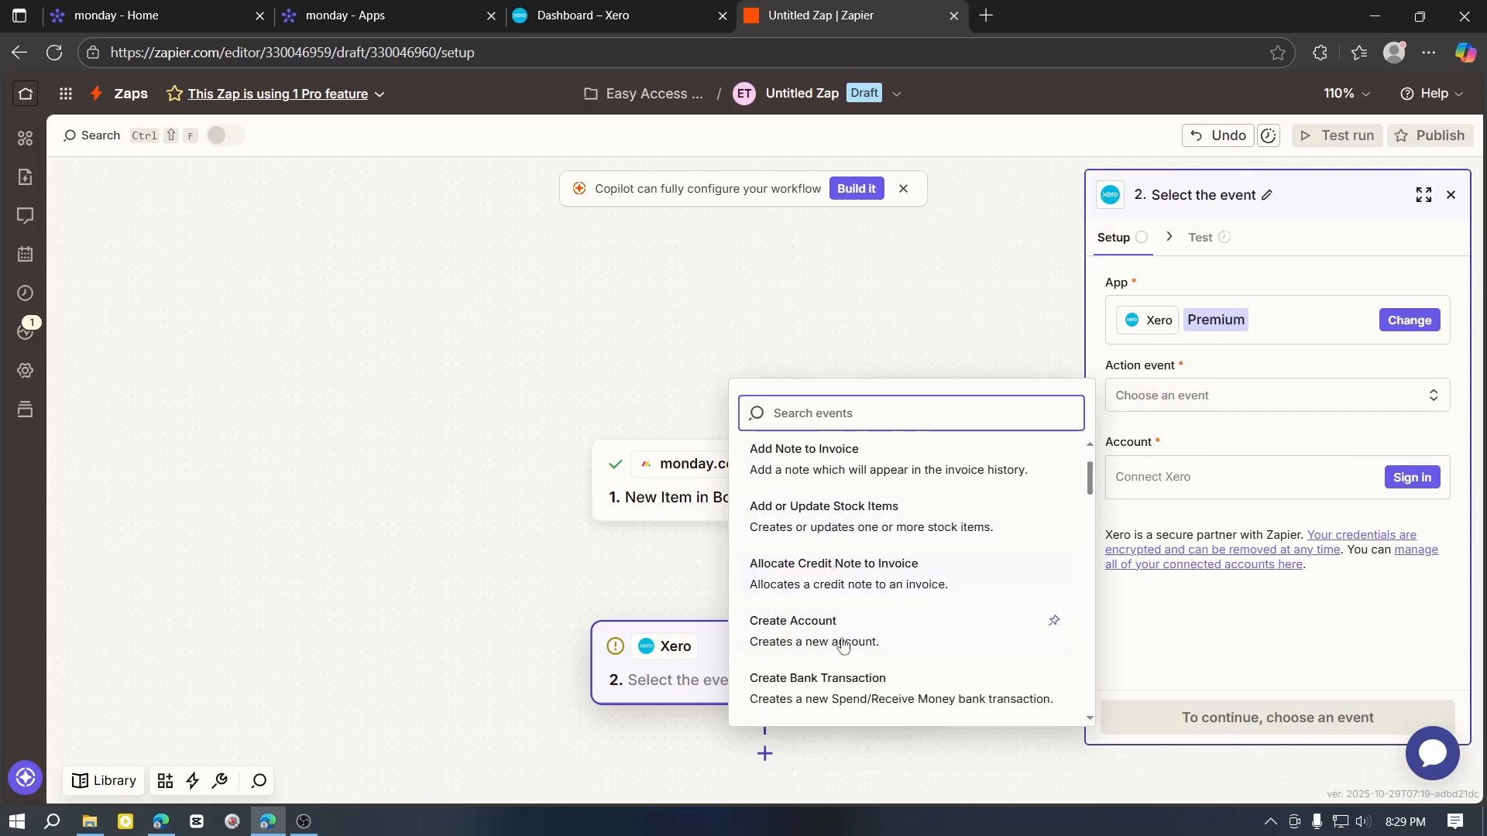
pyautogui.scroll(-1, 843, 645)
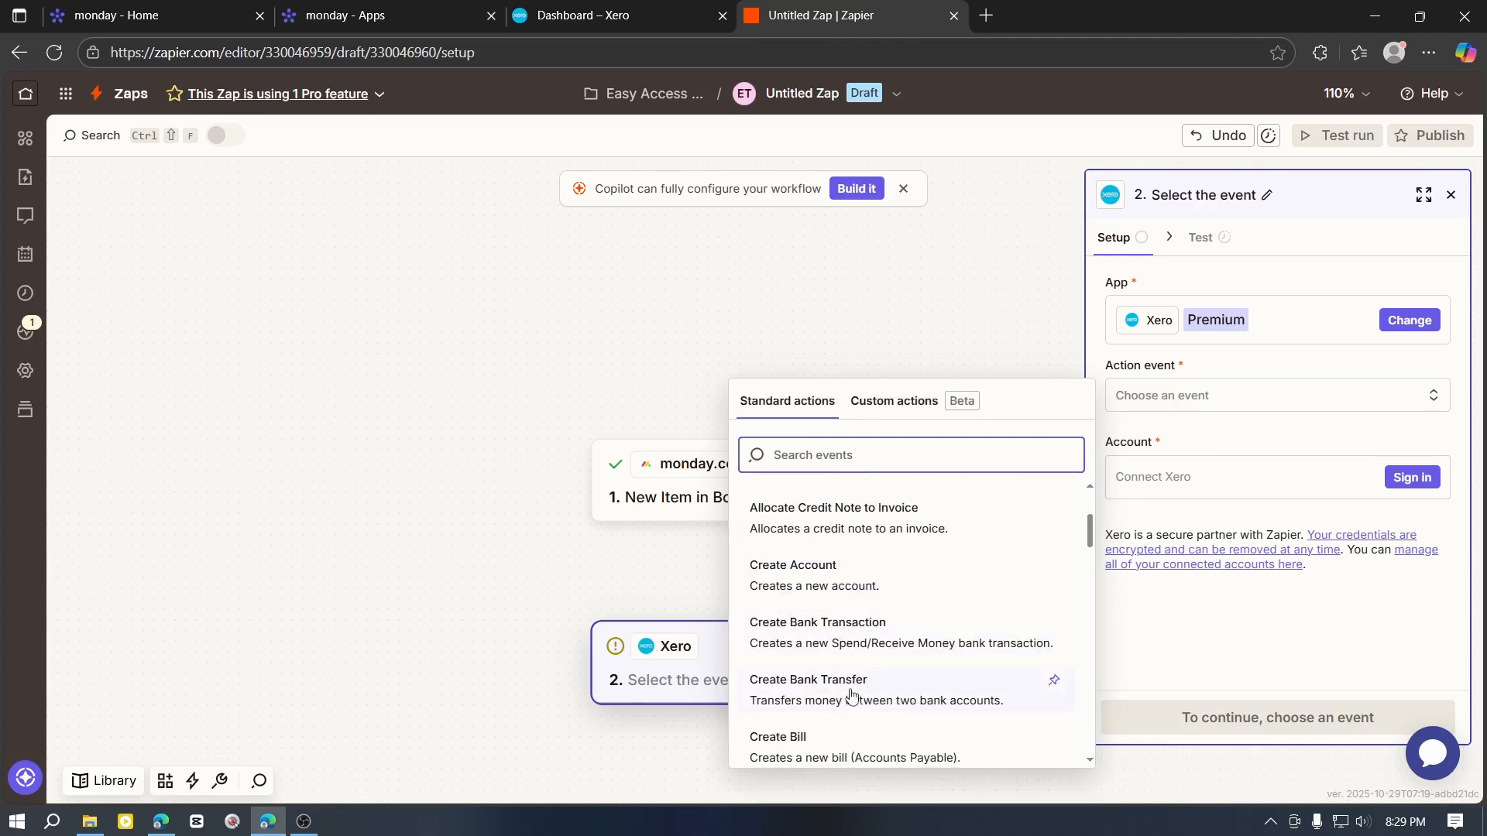
pyautogui.click(852, 696)
# Step: Connect the Xero account to the action step, allow Zapier access to the EAsyaccess organisation, and continue to the step's configuration
pyautogui.click(1243, 494)
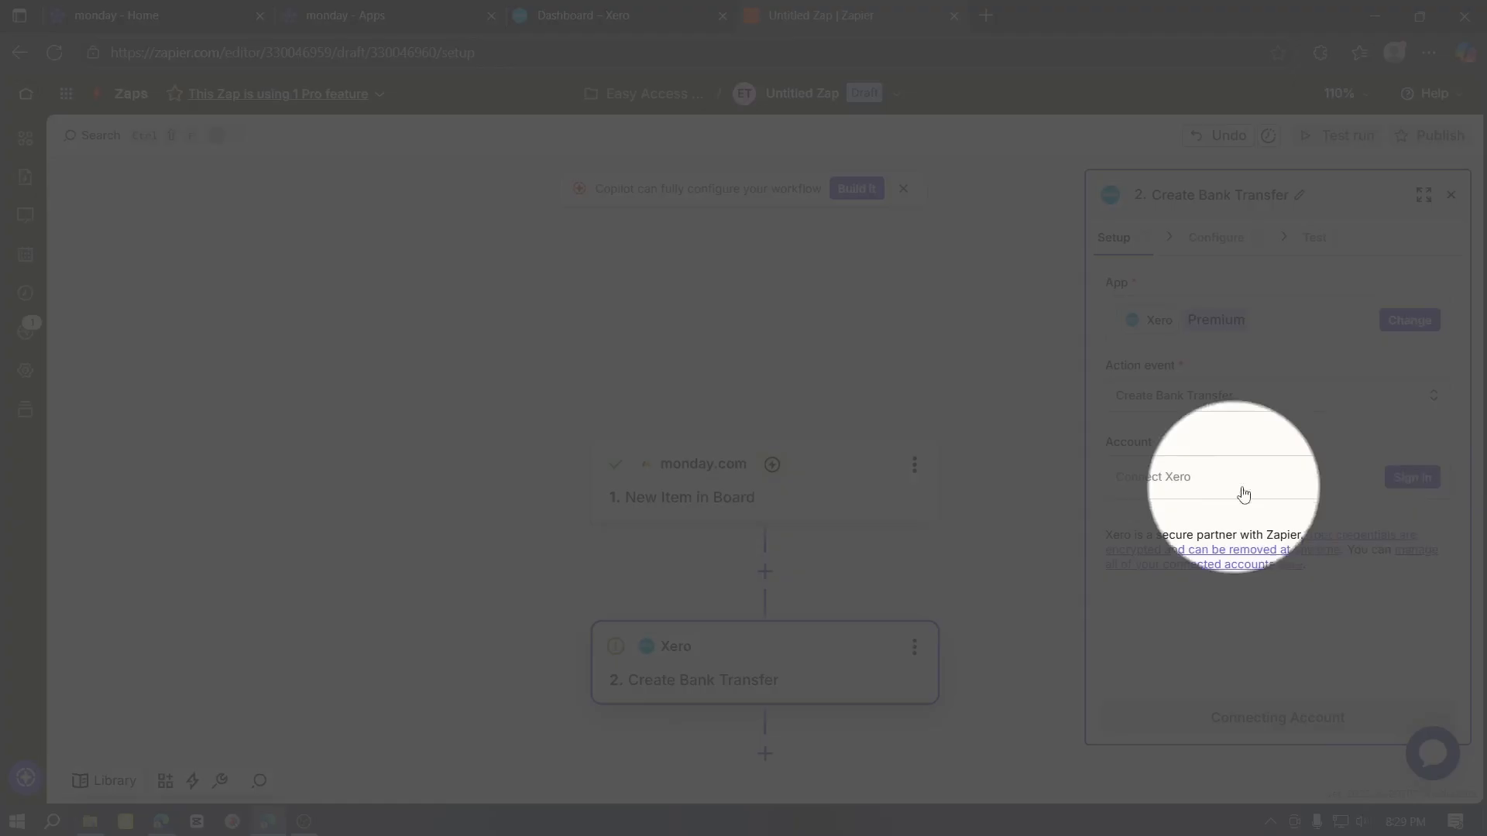
pyautogui.click(1414, 478)
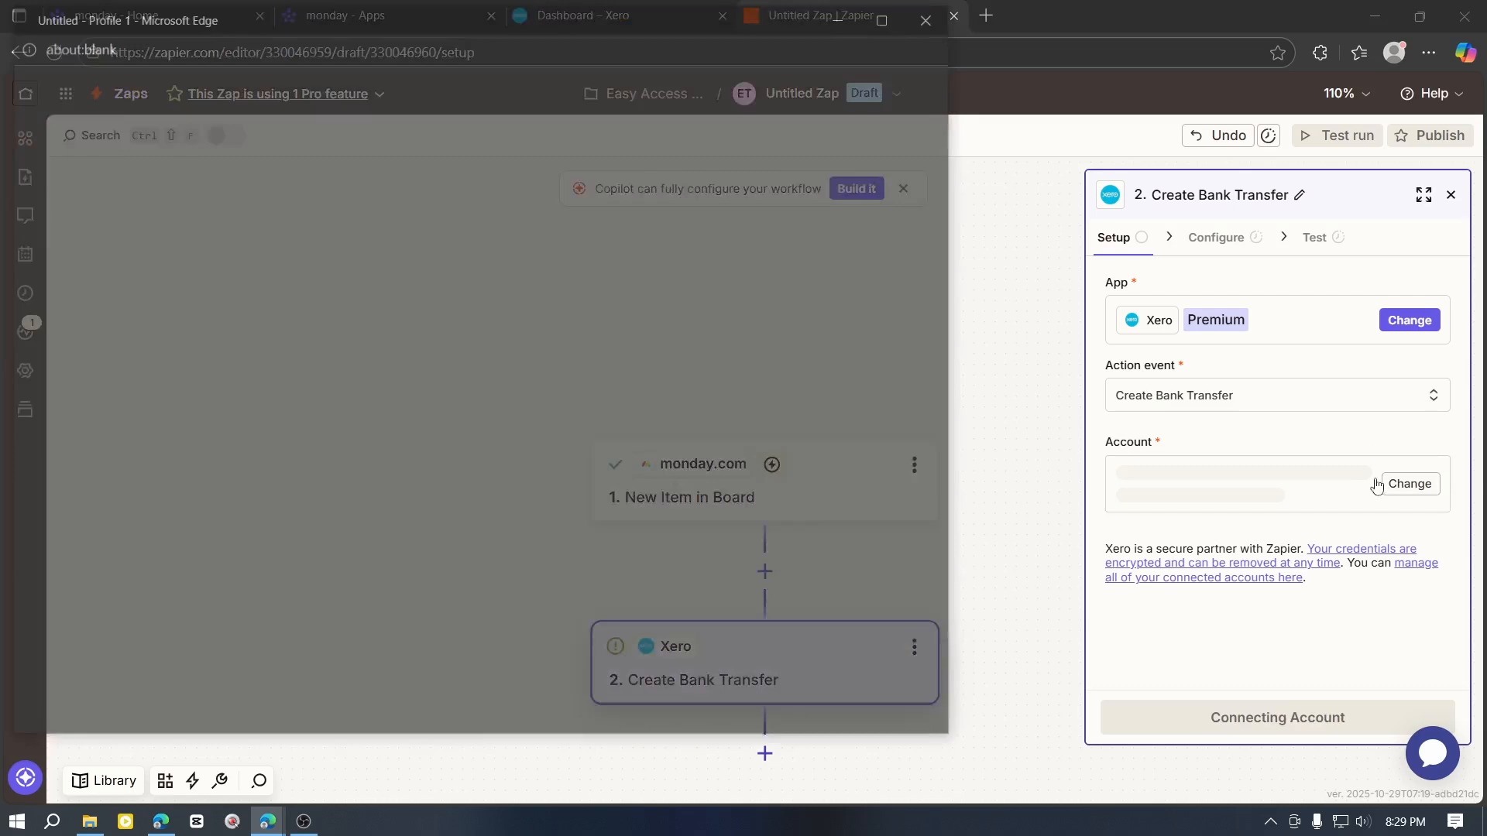
pyautogui.scroll(-4, 650, 500)
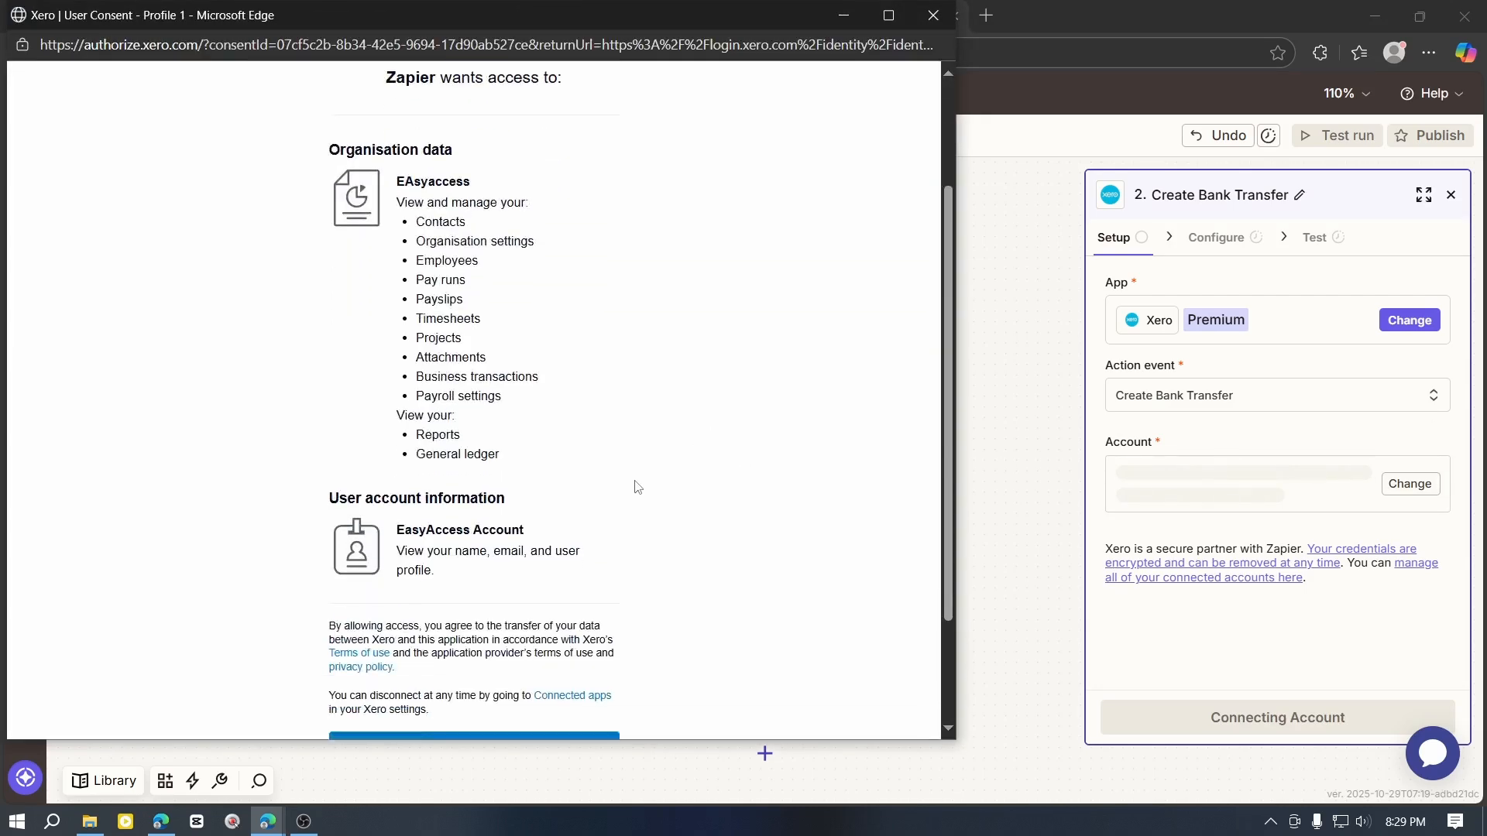
pyautogui.click(502, 611)
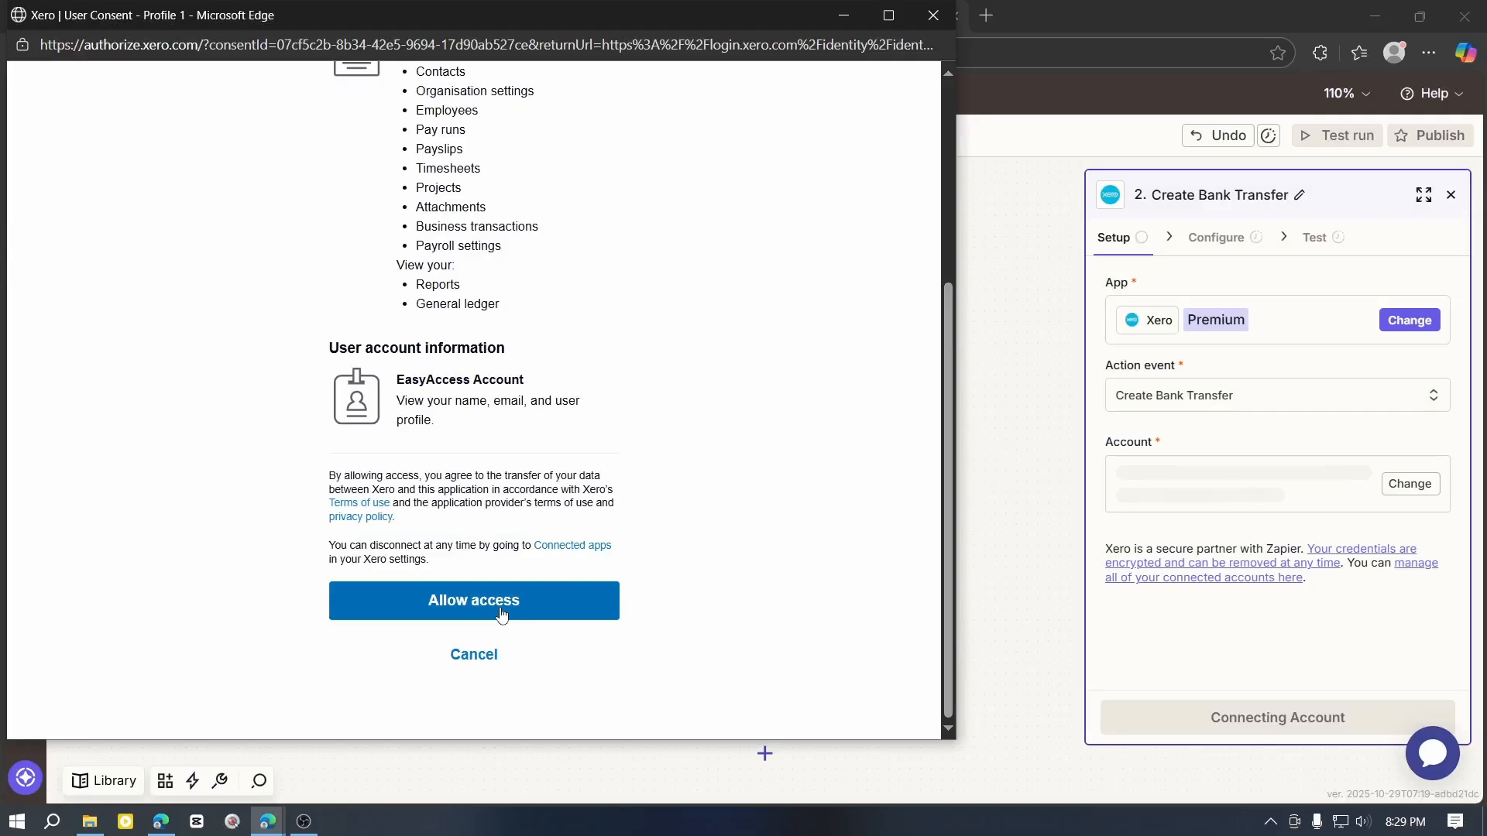
pyautogui.click(502, 612)
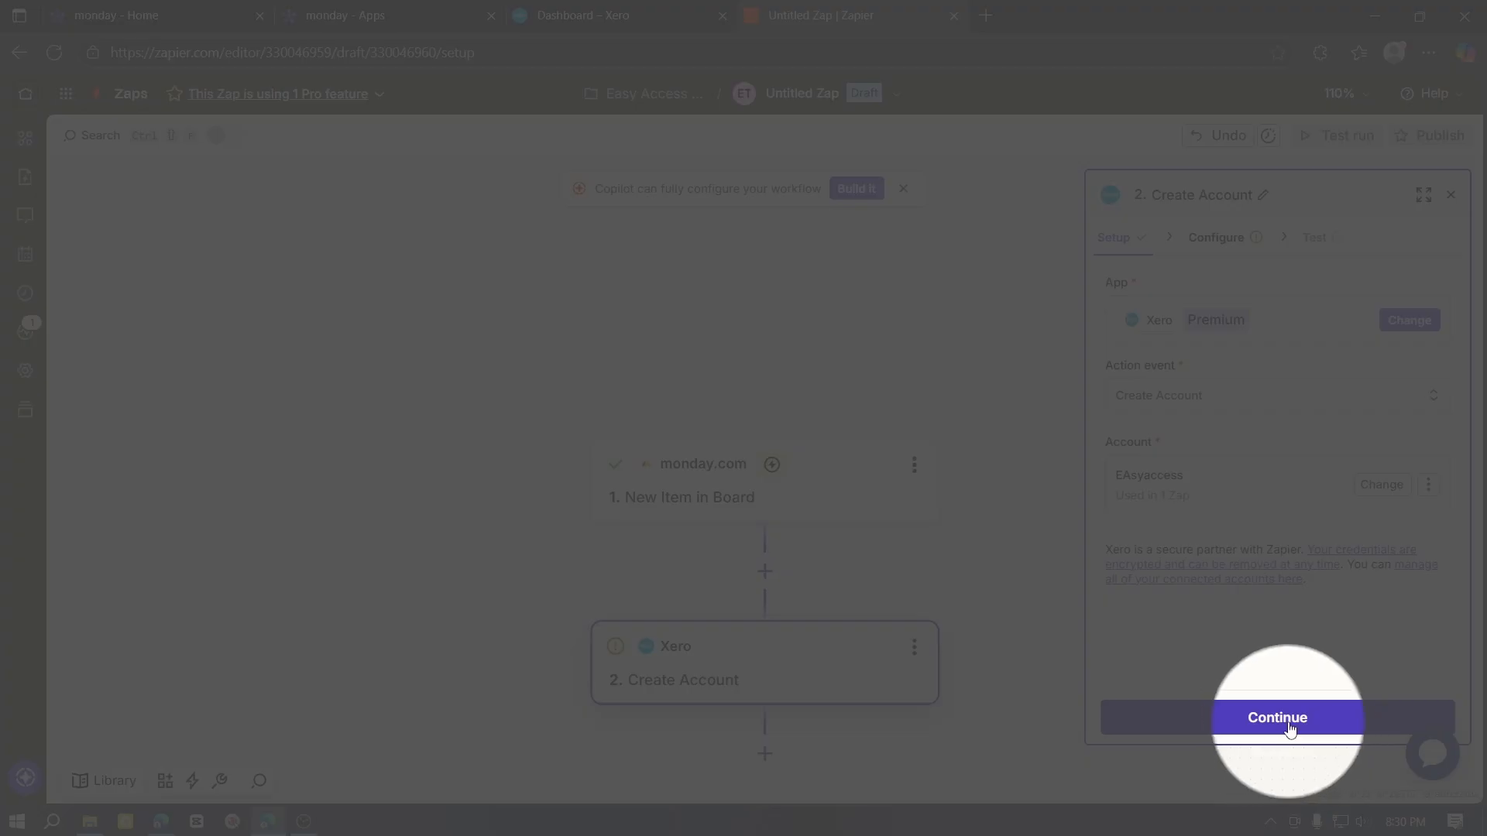
pyautogui.click(1288, 724)
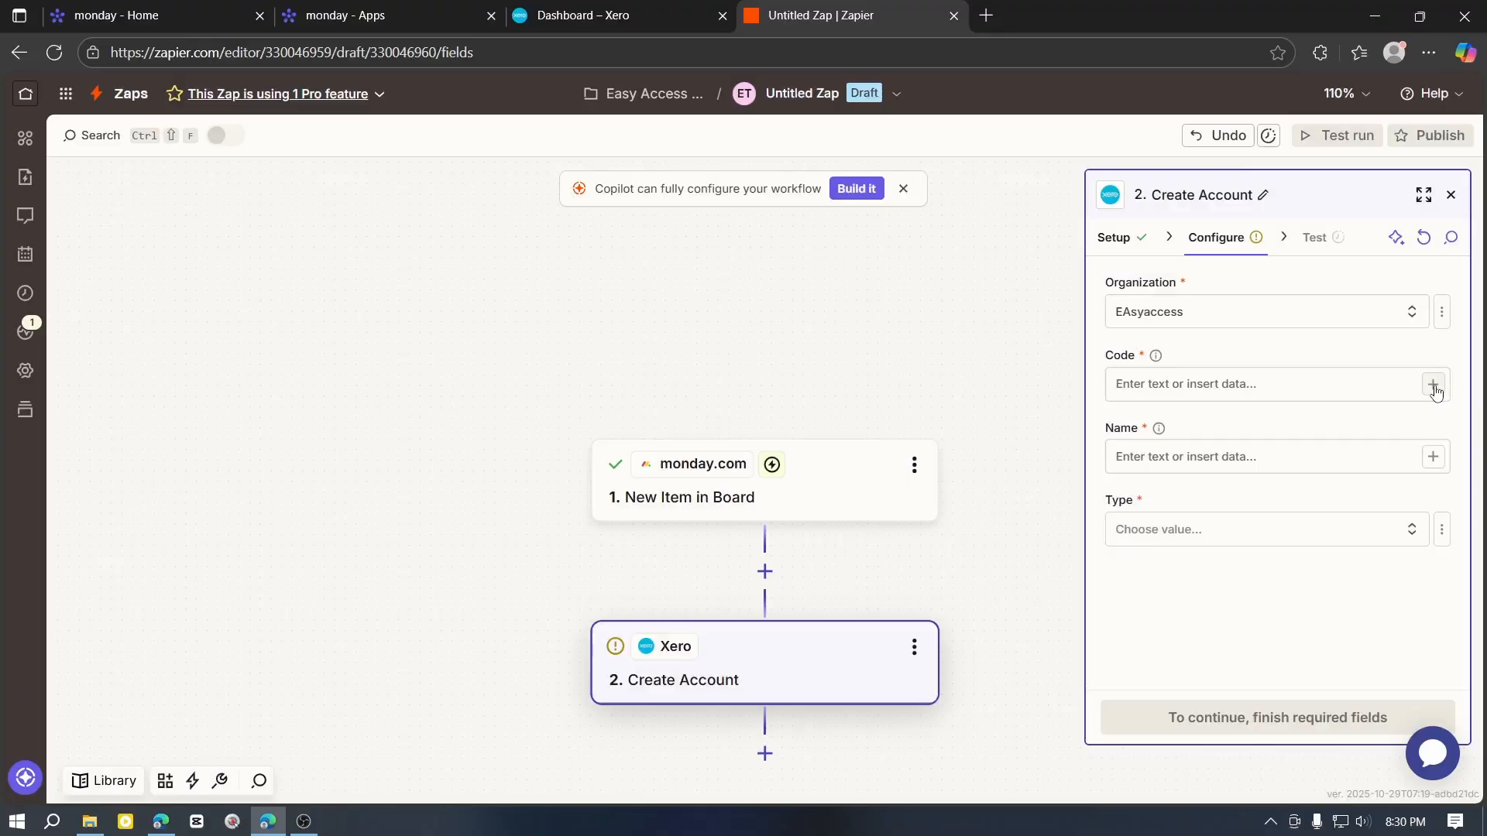
# Step: Map the Code field of the Xero Create Account action to the Text value from the monday.com trigger
pyautogui.click(1432, 385)
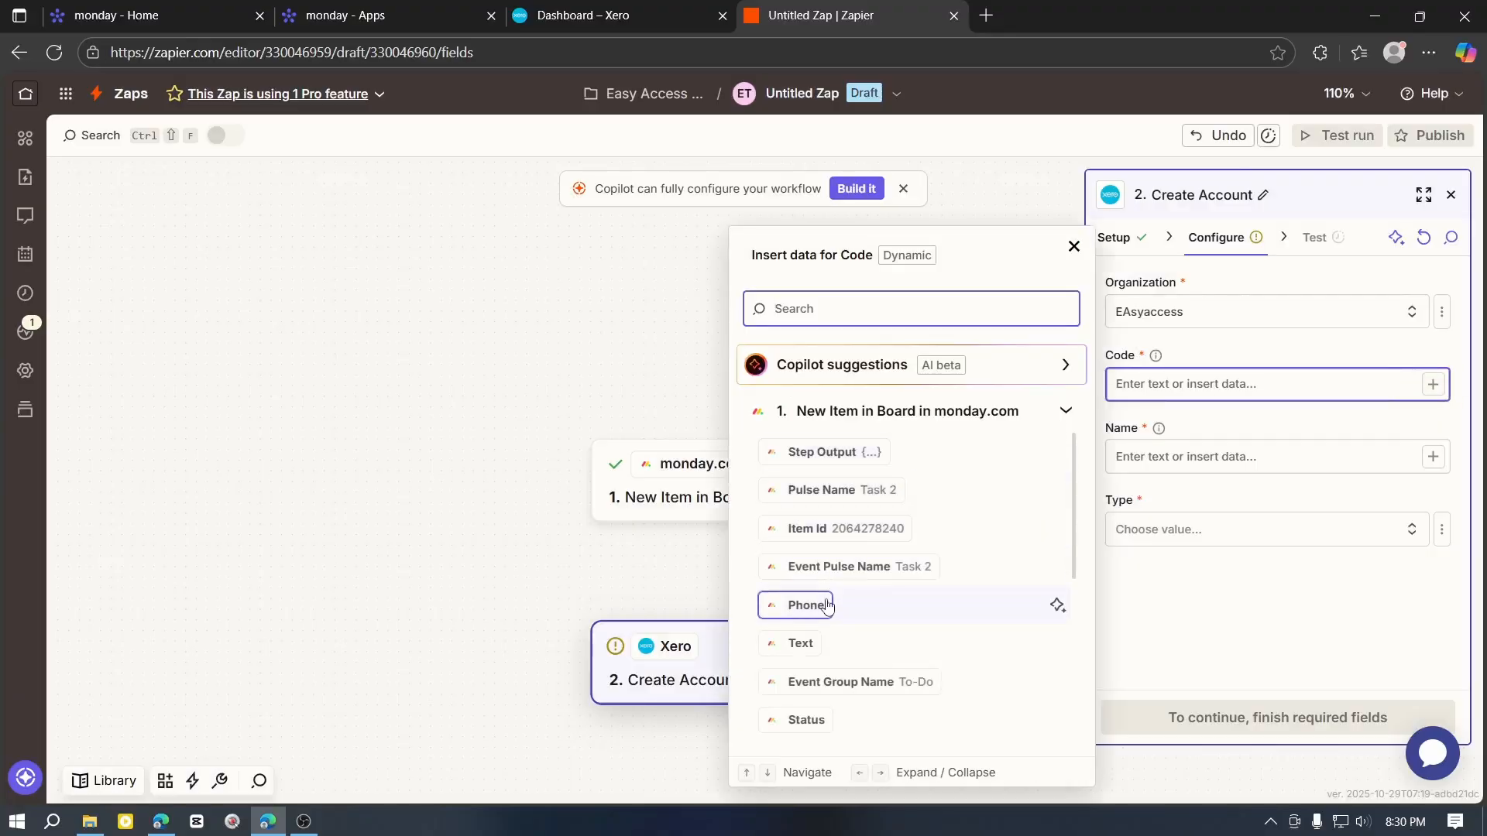
pyautogui.scroll(-1, 836, 589)
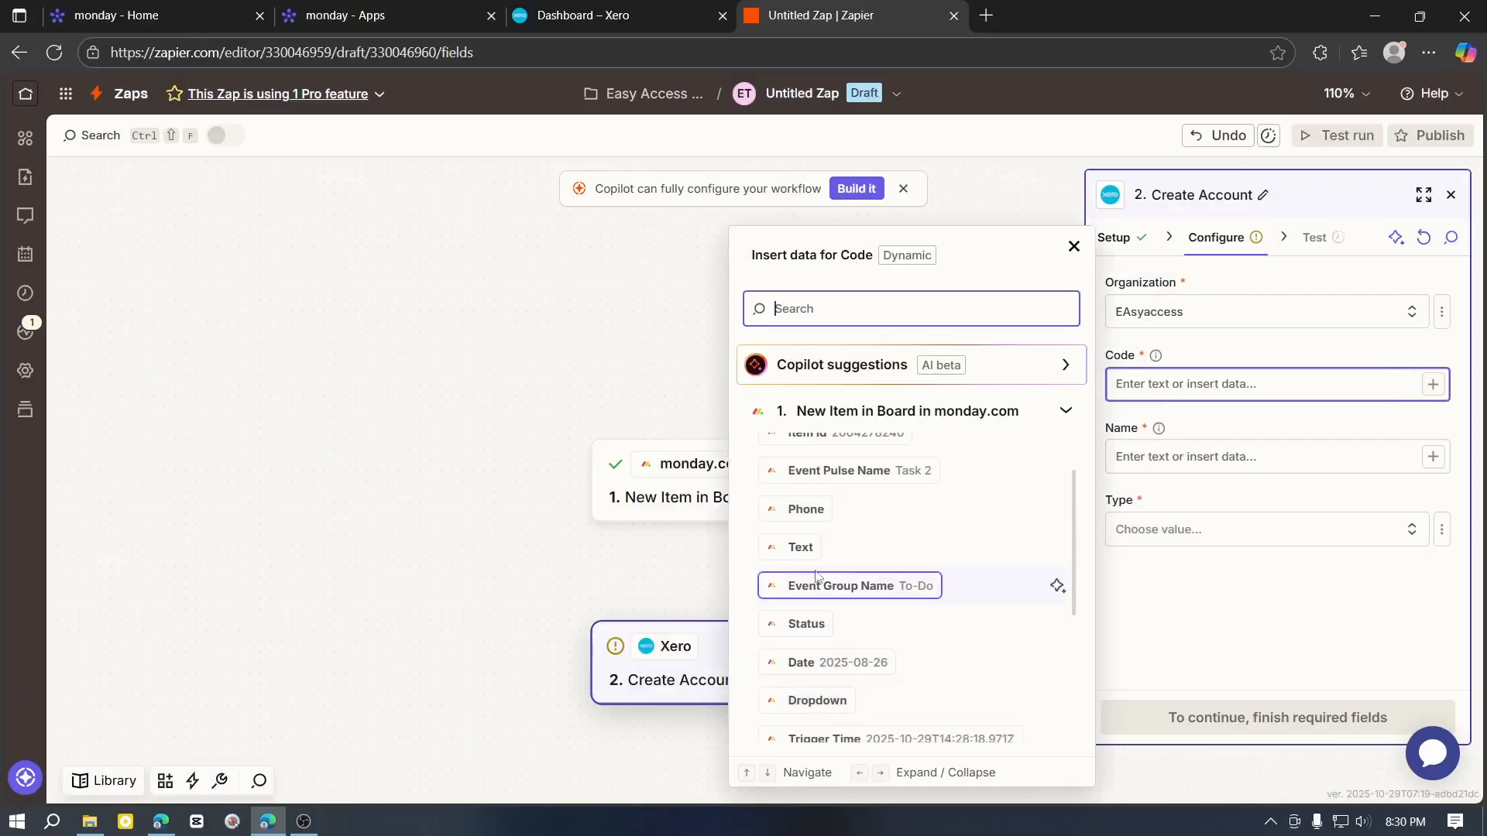
pyautogui.click(865, 553)
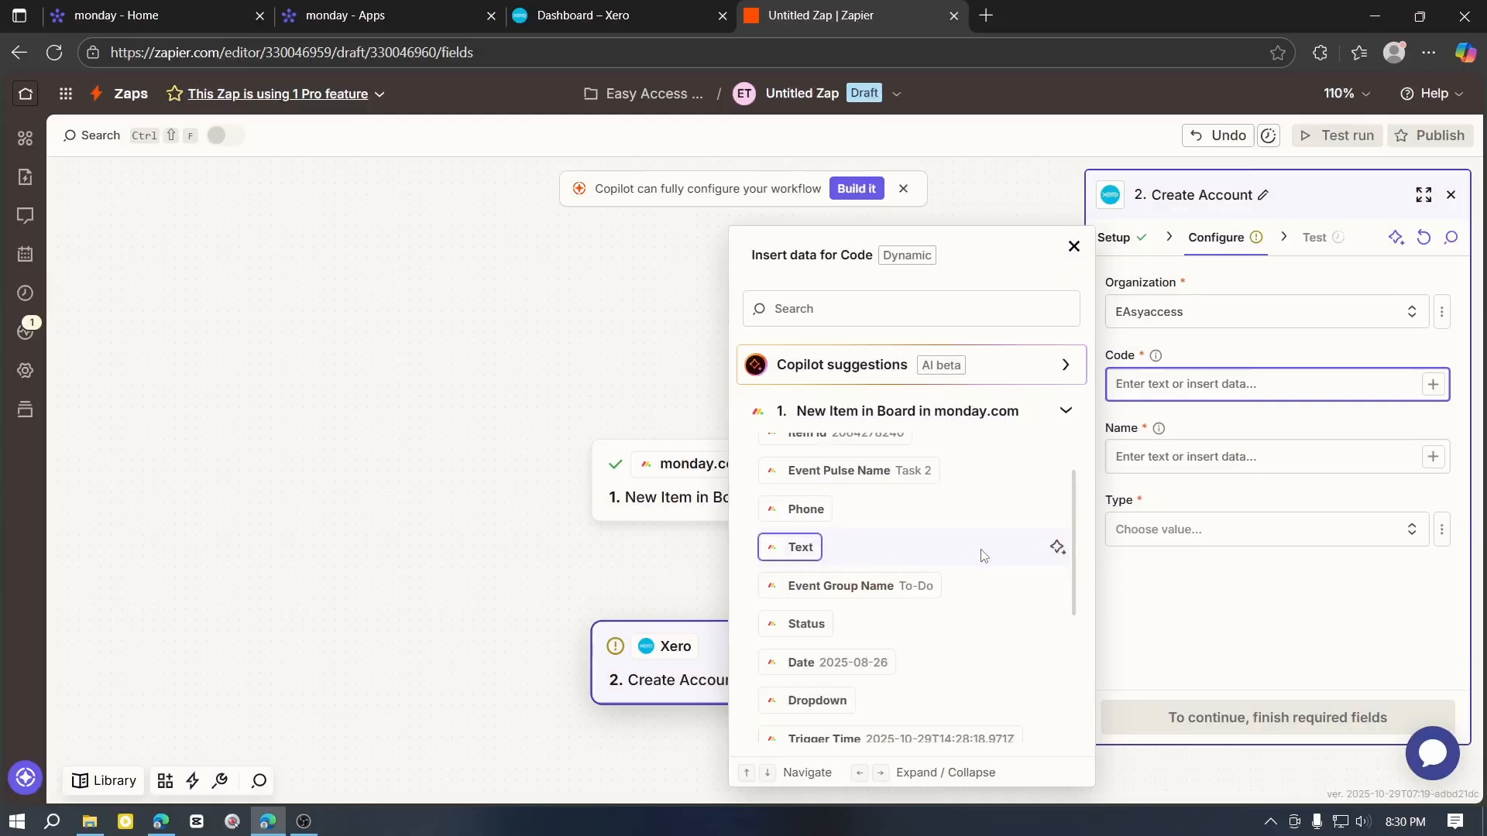
pyautogui.click(775, 550)
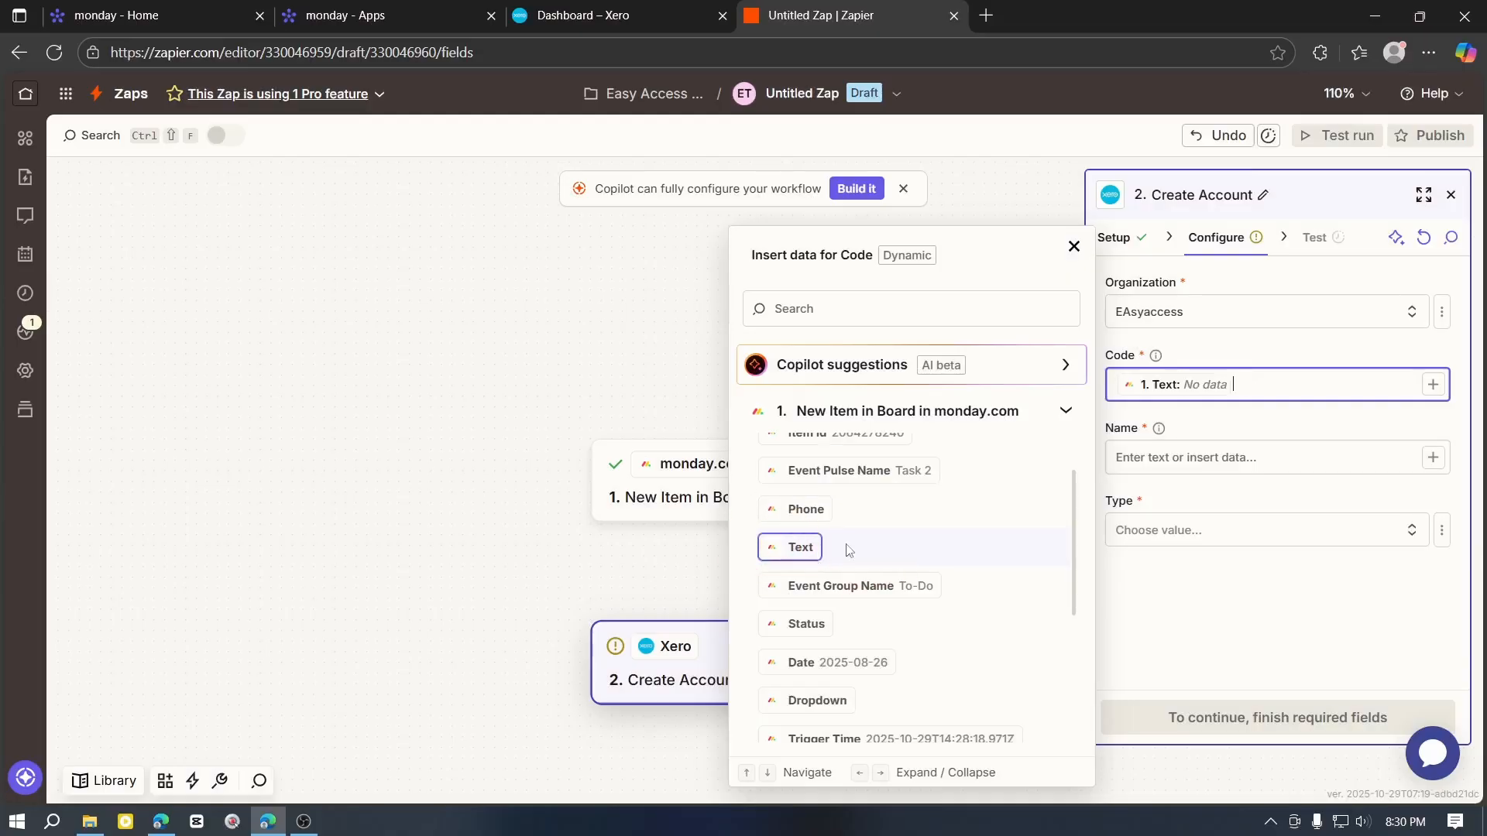
pyautogui.click(1074, 246)
# Step: Map the Name field of the Xero action to the Trigger Time value from the monday.com trigger
pyautogui.click(1200, 457)
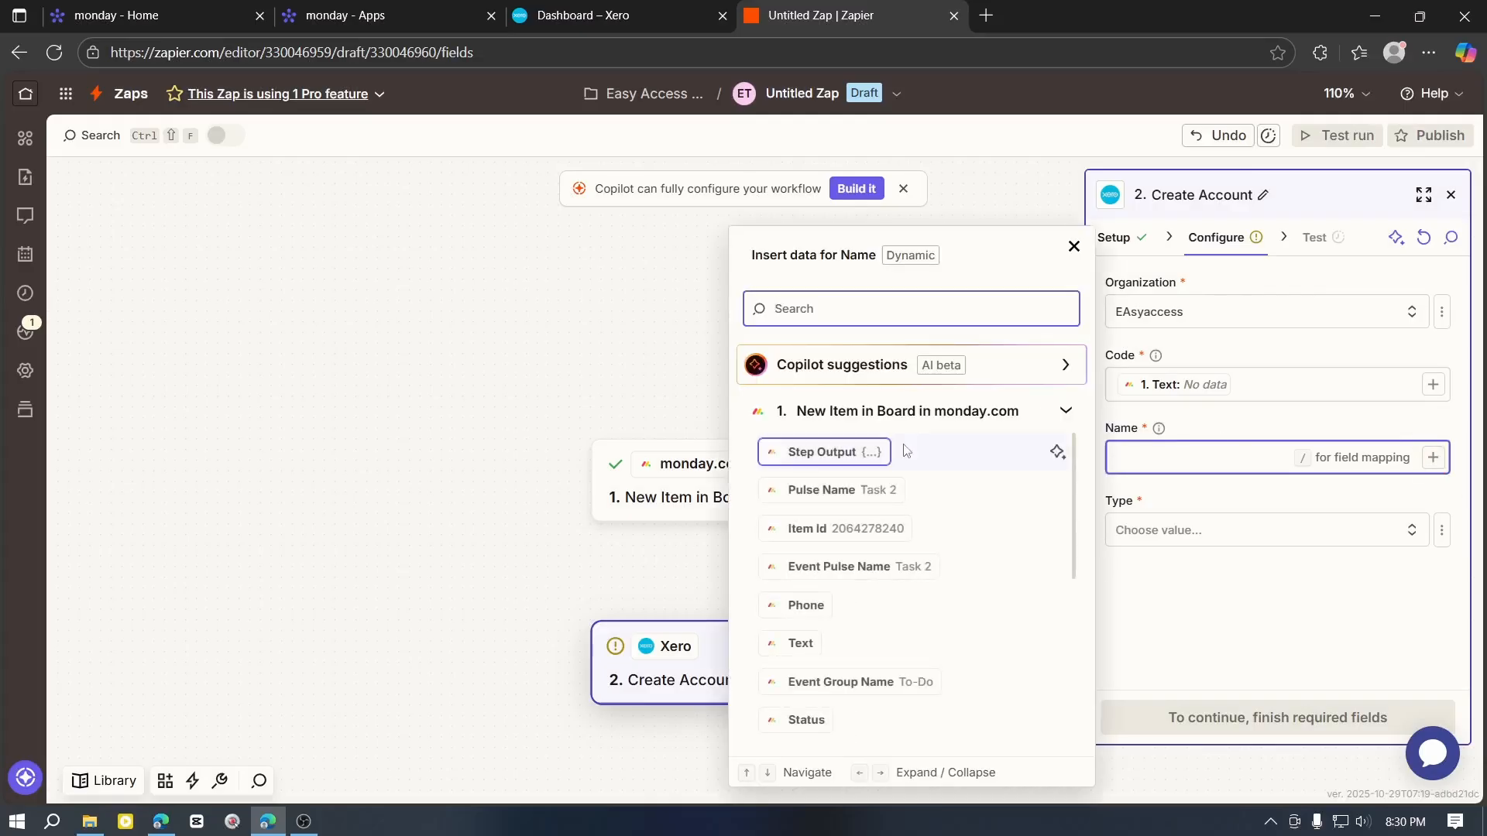
pyautogui.scroll(-3, 860, 597)
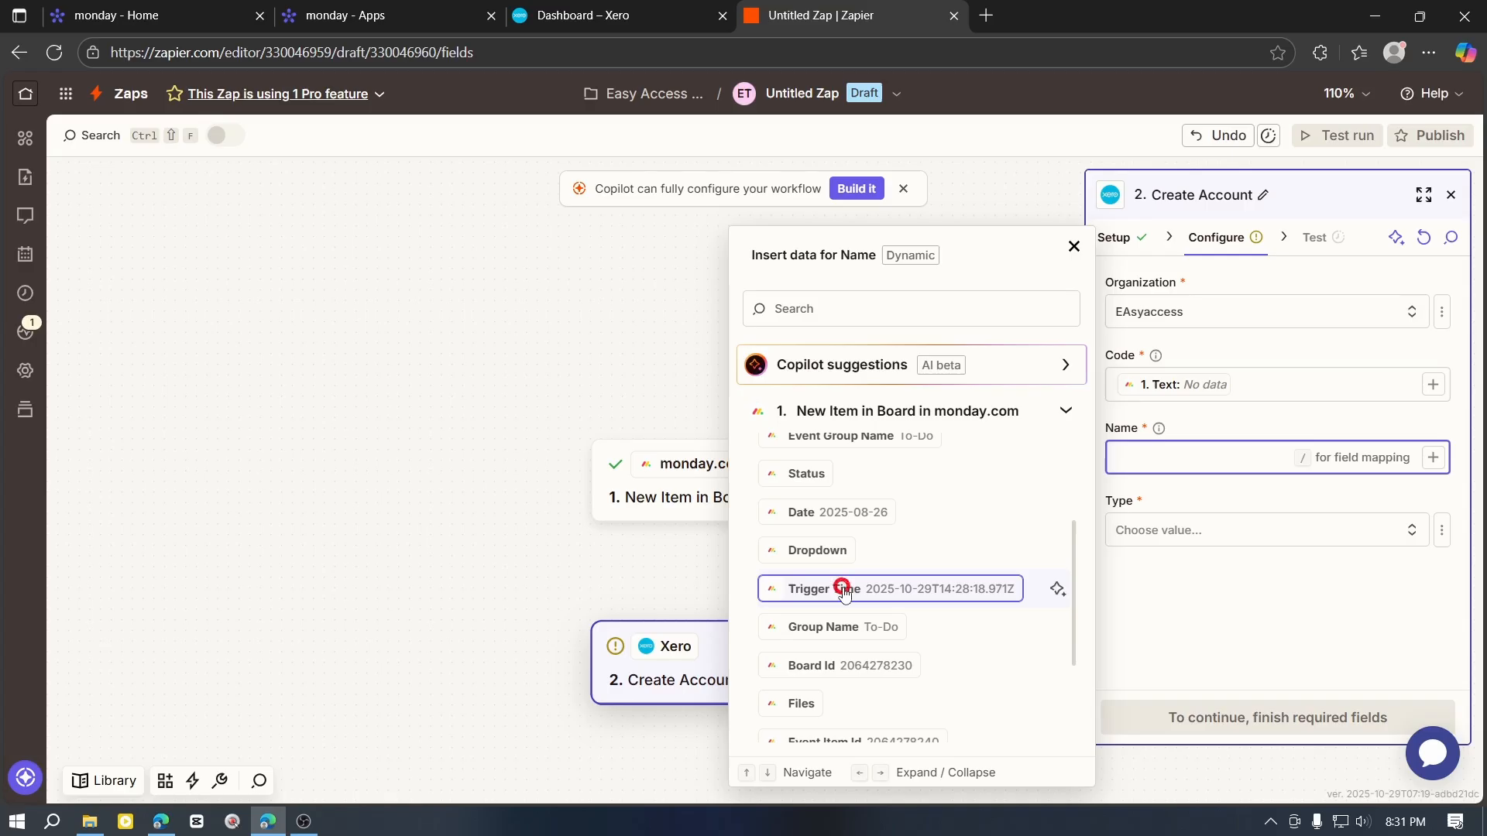
pyautogui.click(844, 590)
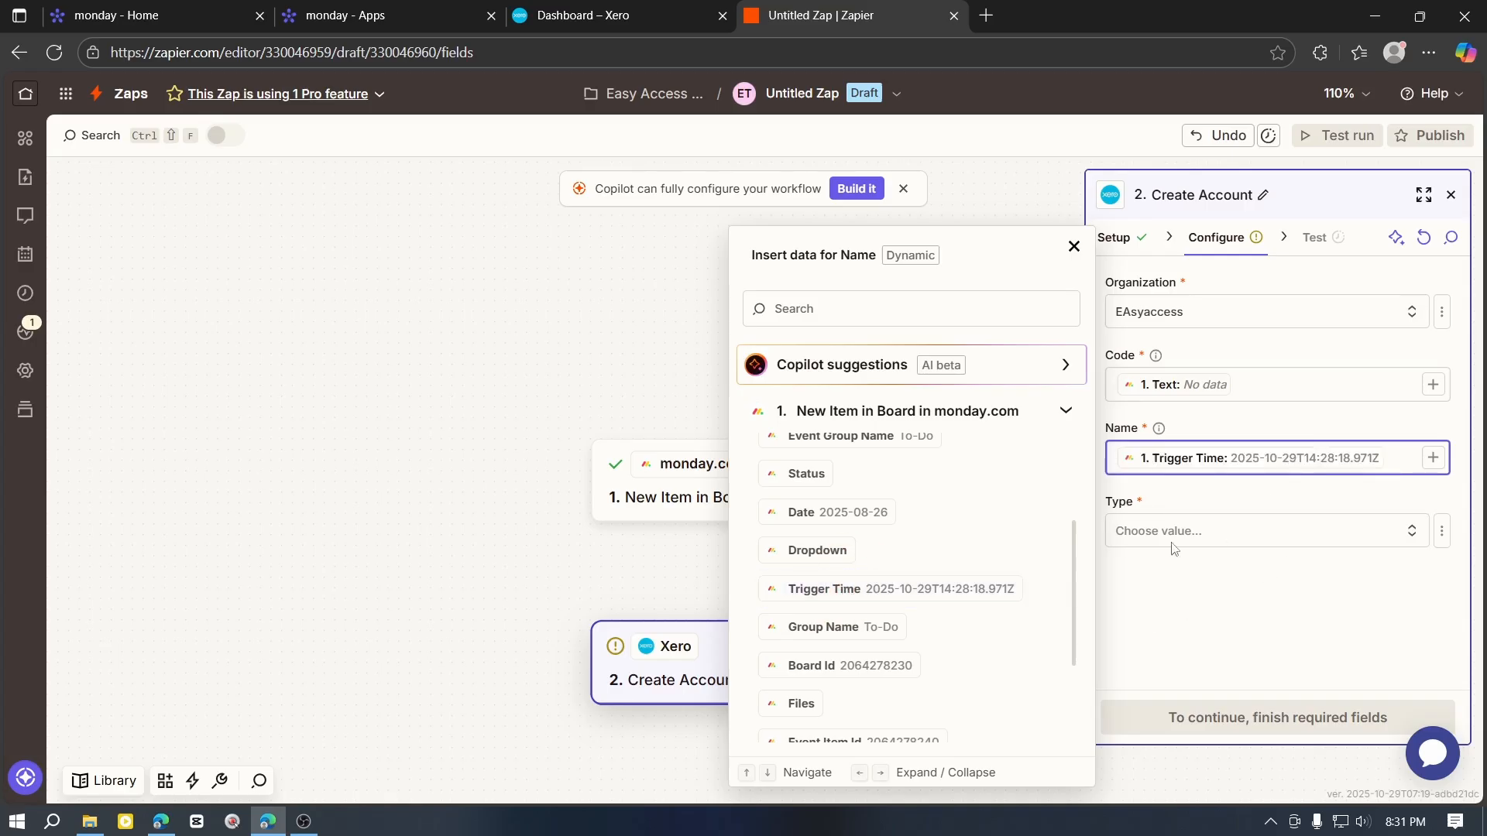
pyautogui.click(1073, 246)
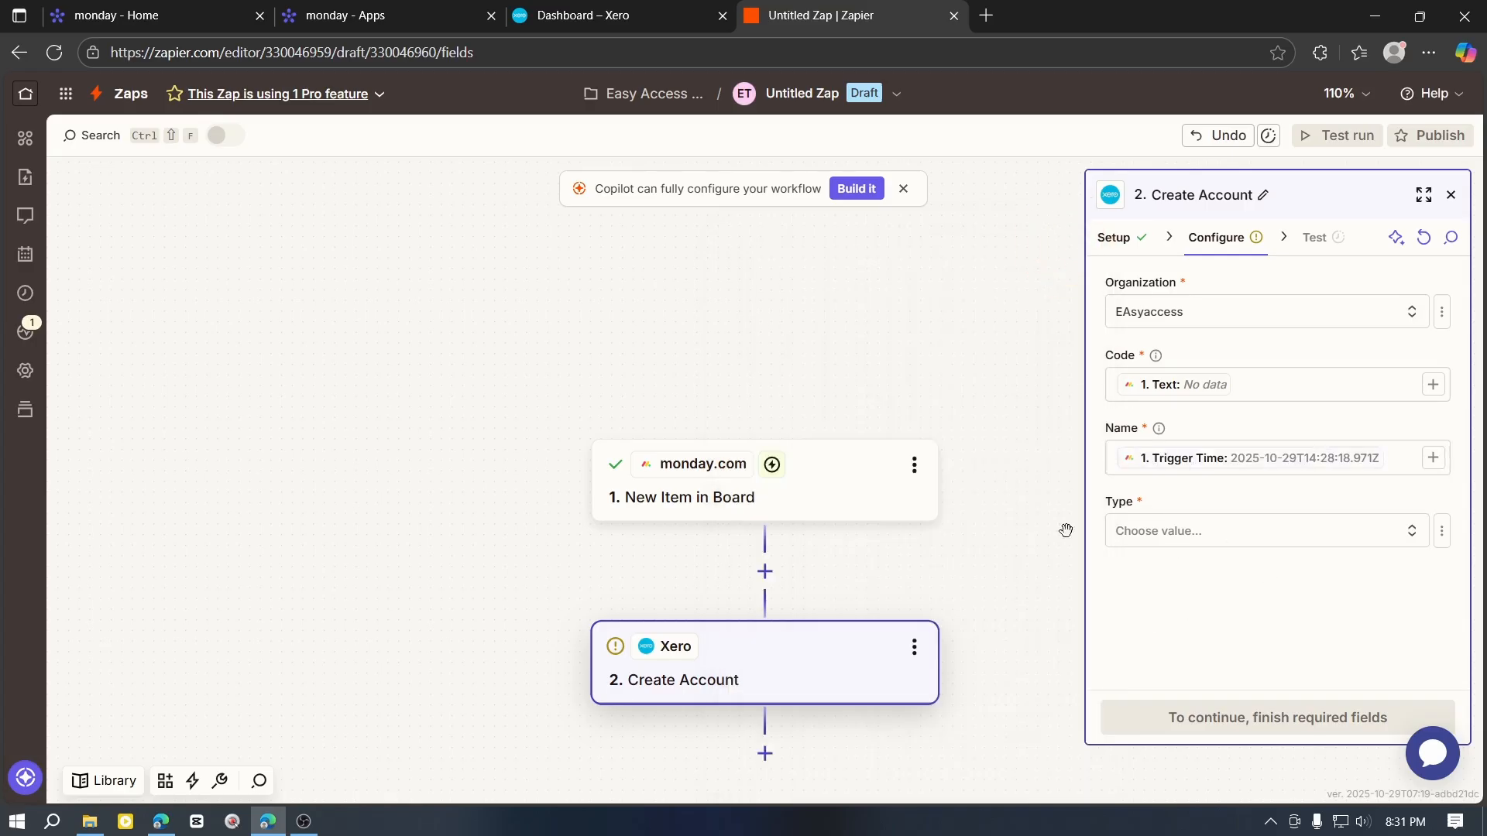
# Step: Switch the Type field of the Xero action to a custom value and map it to the trigger's Text value
pyautogui.click(1428, 534)
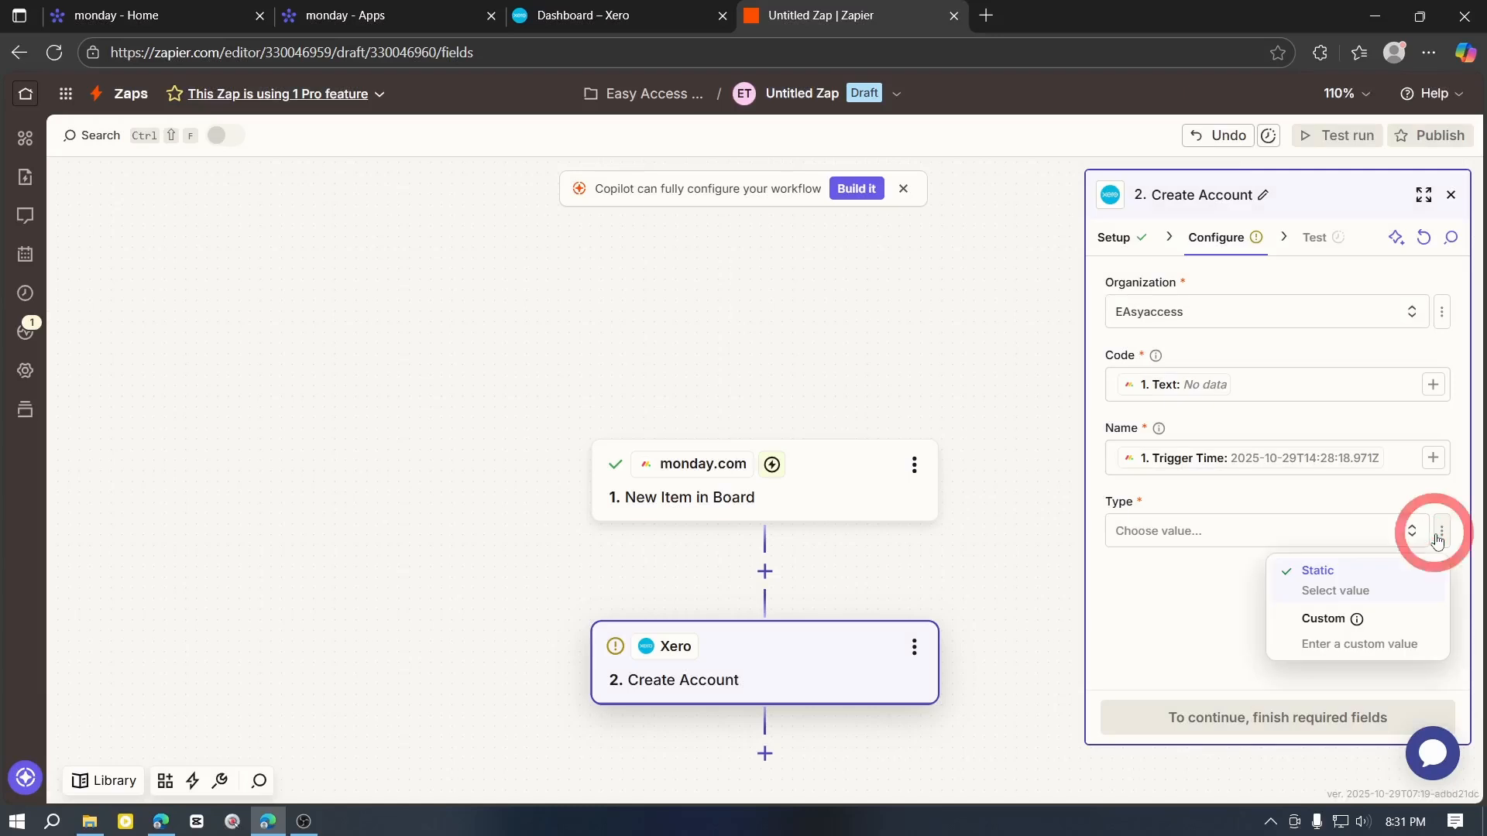
pyautogui.click(1362, 620)
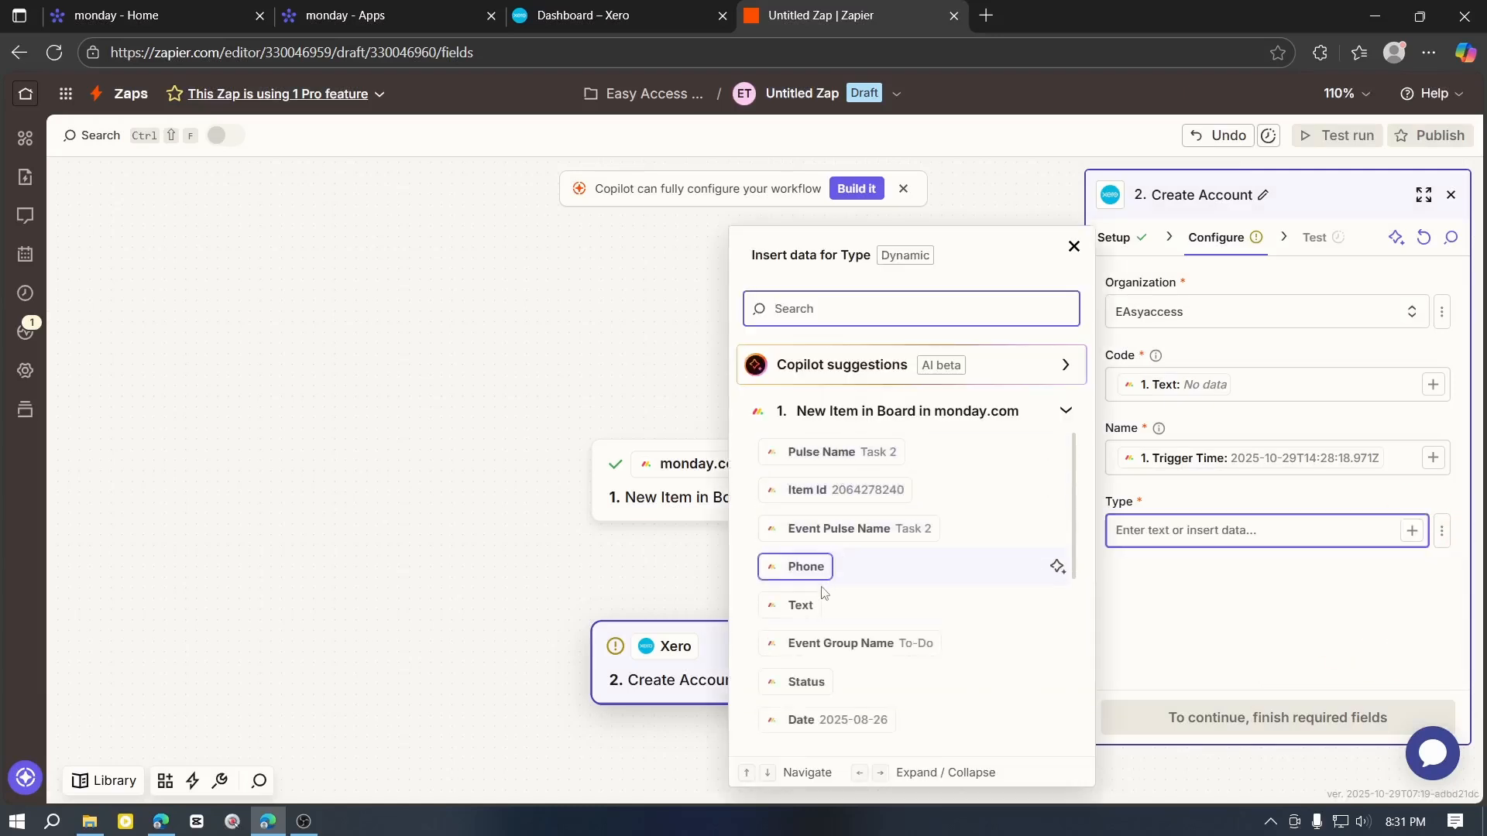
pyautogui.click(795, 608)
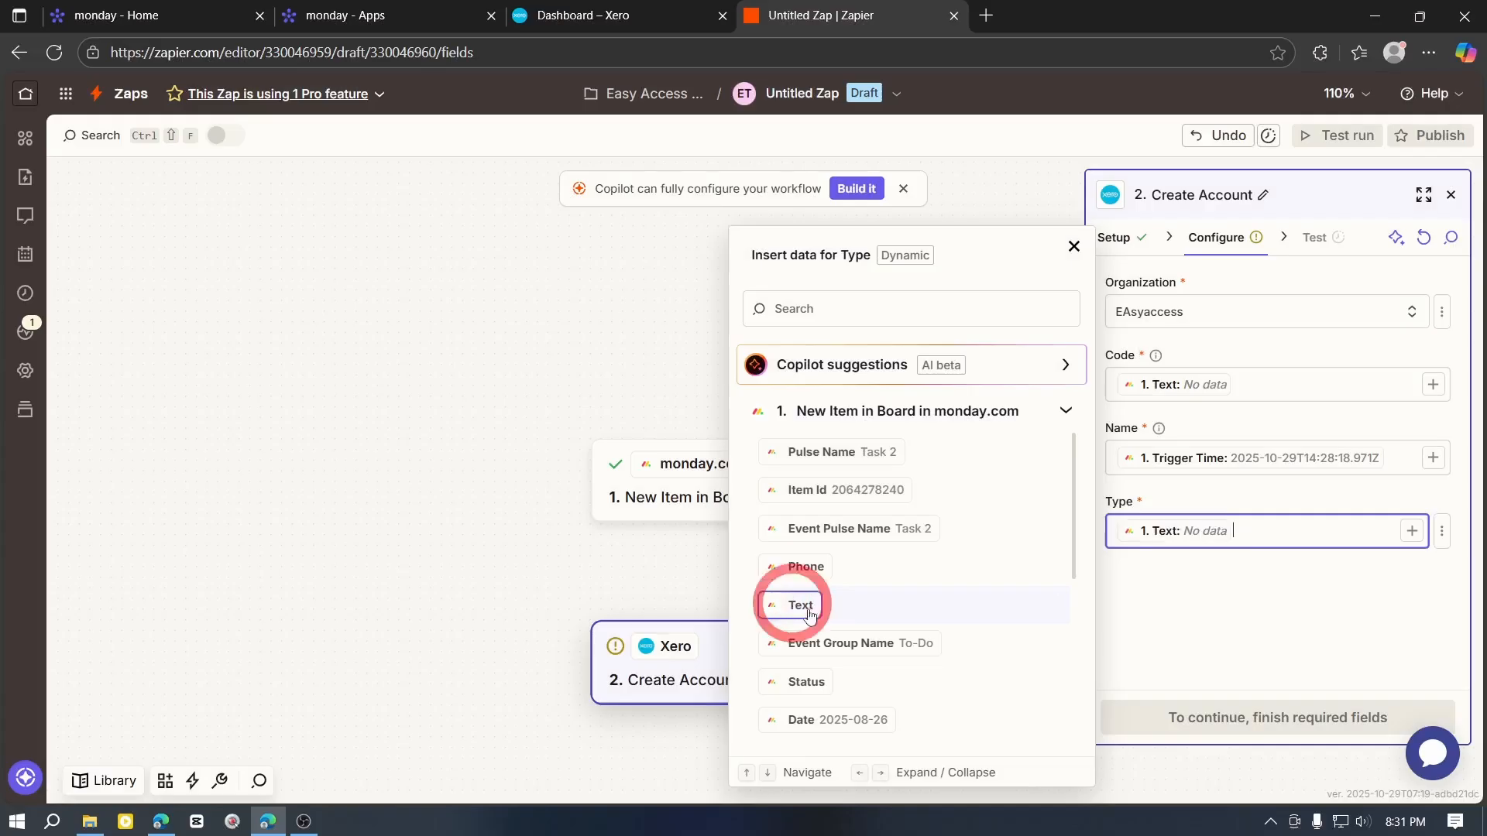
pyautogui.click(1073, 246)
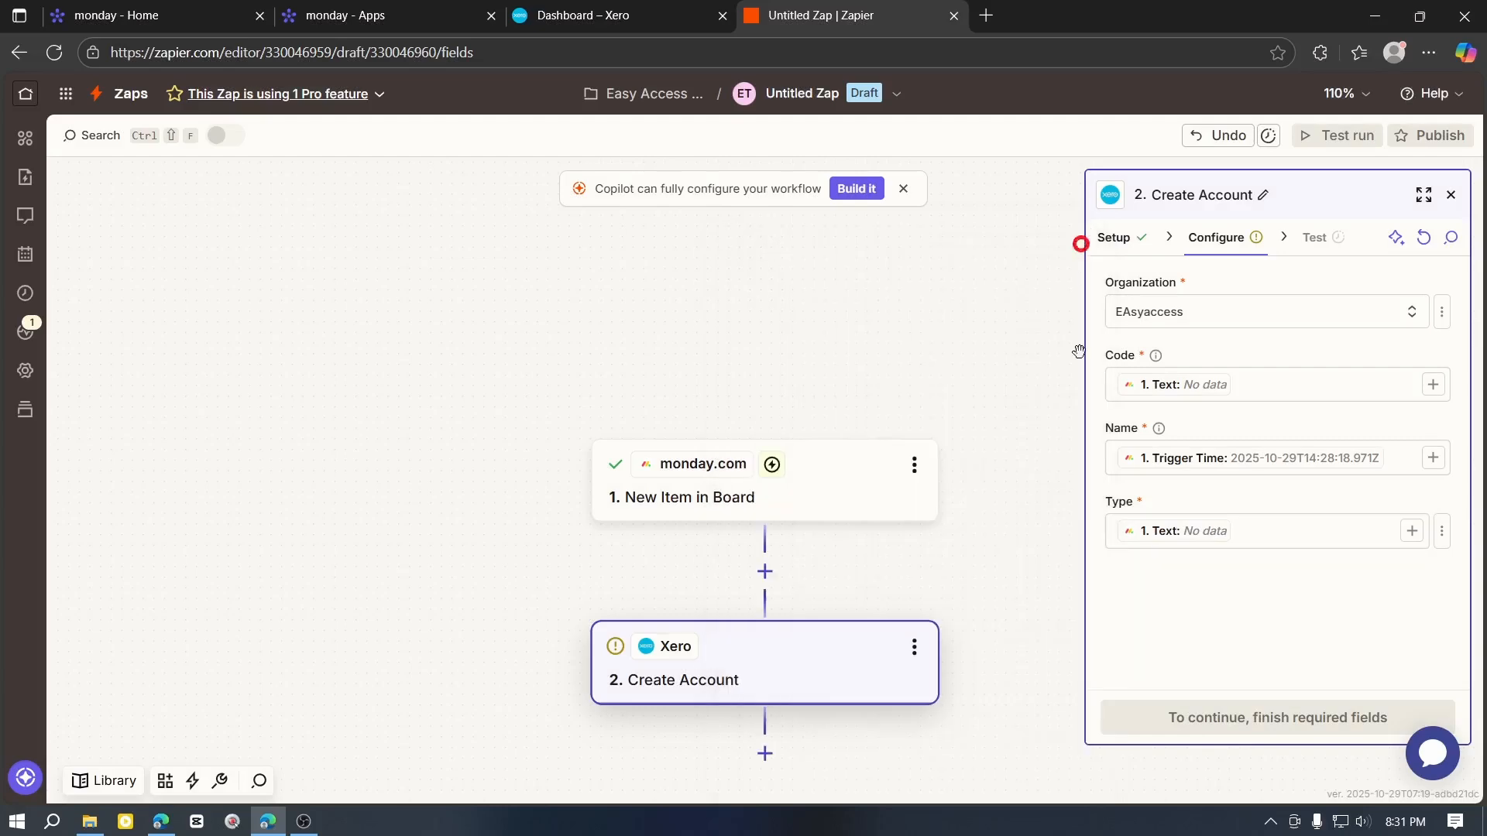
pyautogui.click(1256, 664)
pyautogui.click(1270, 529)
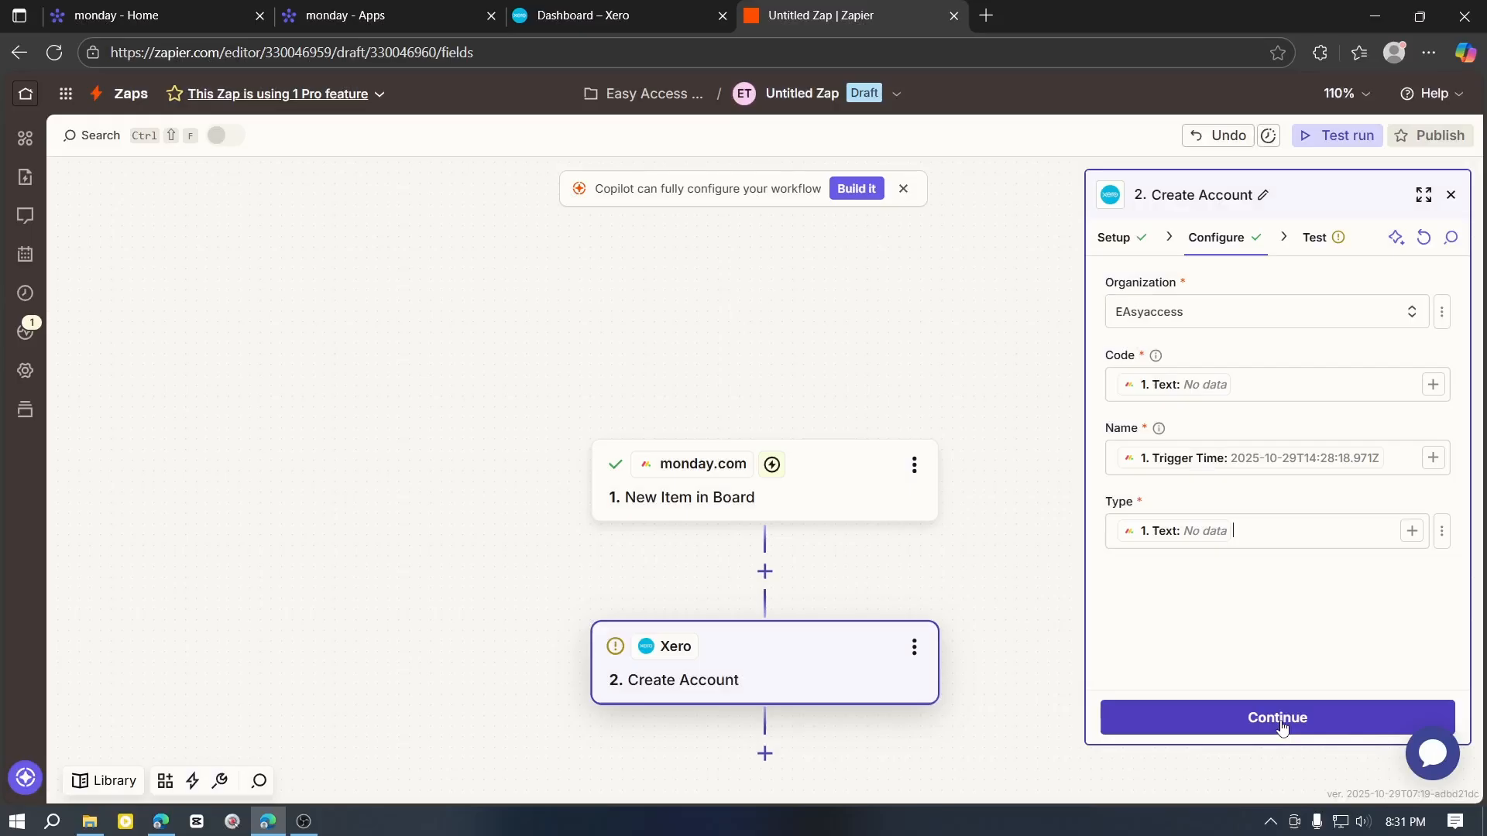
# Step: Run the test of the Xero Create Account step and try to publish the Zap
pyautogui.click(1279, 720)
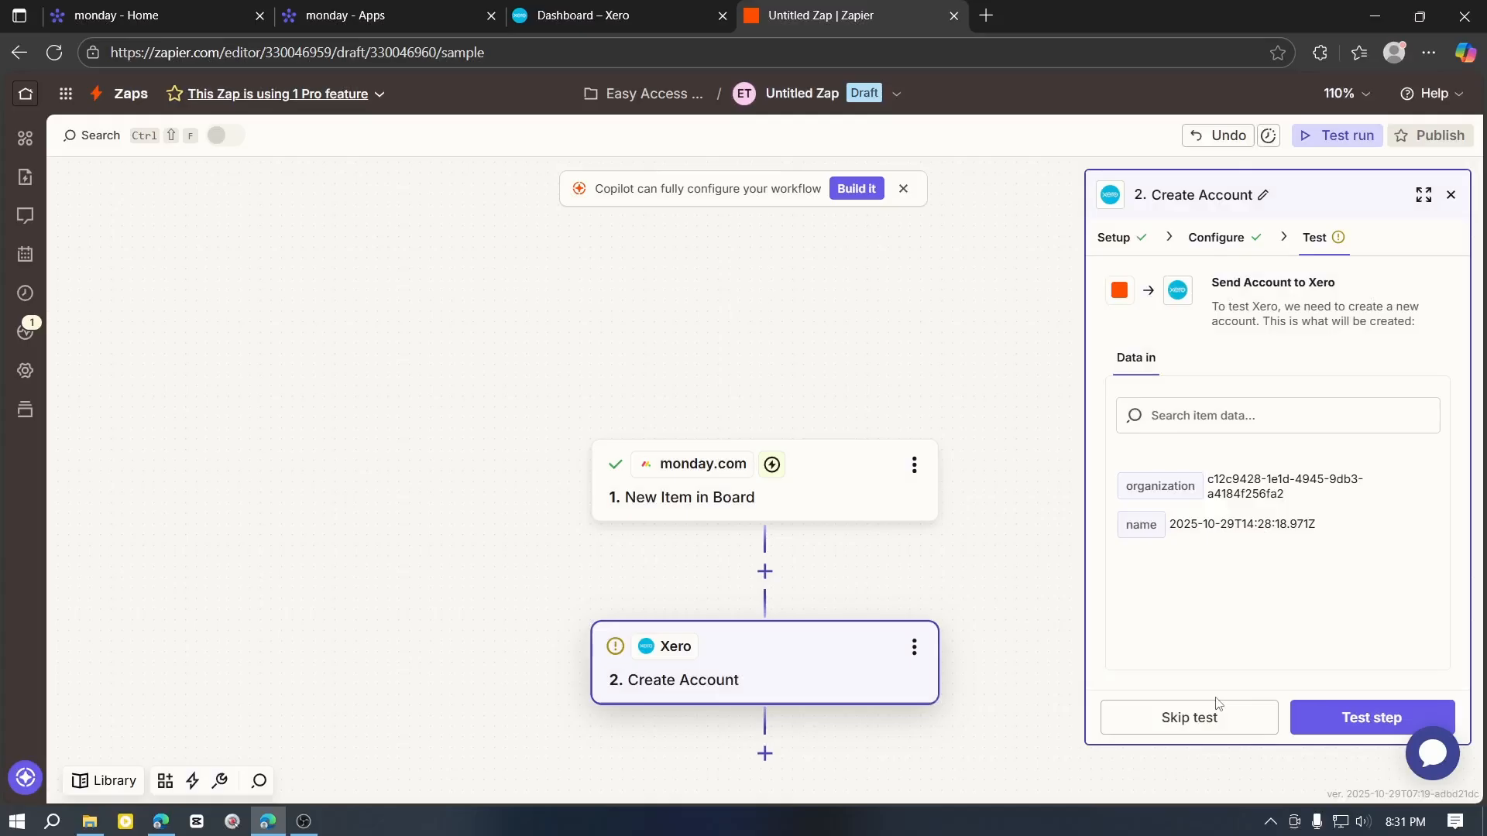
pyautogui.click(1357, 724)
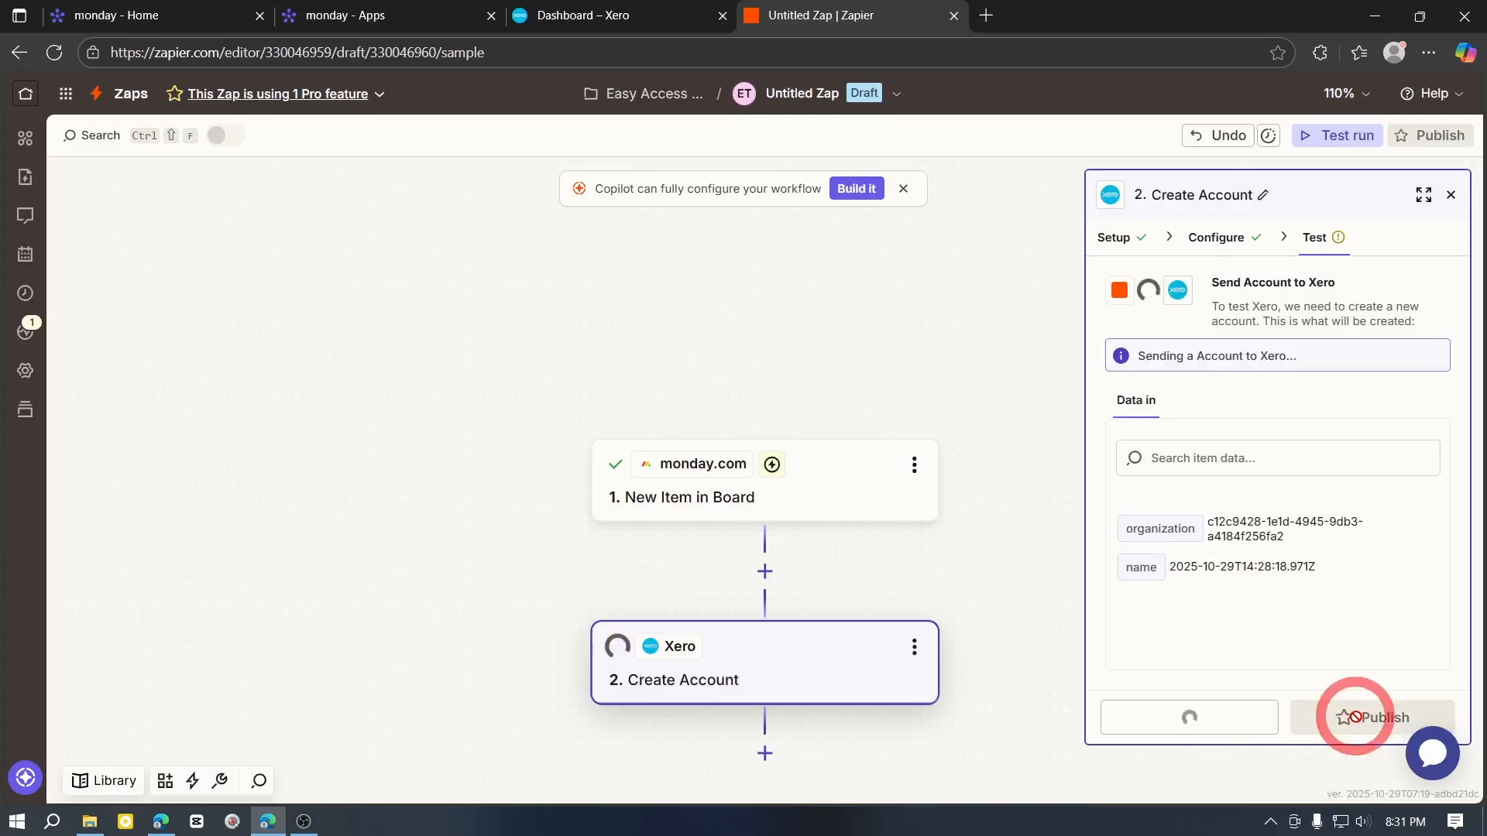
pyautogui.click(1356, 720)
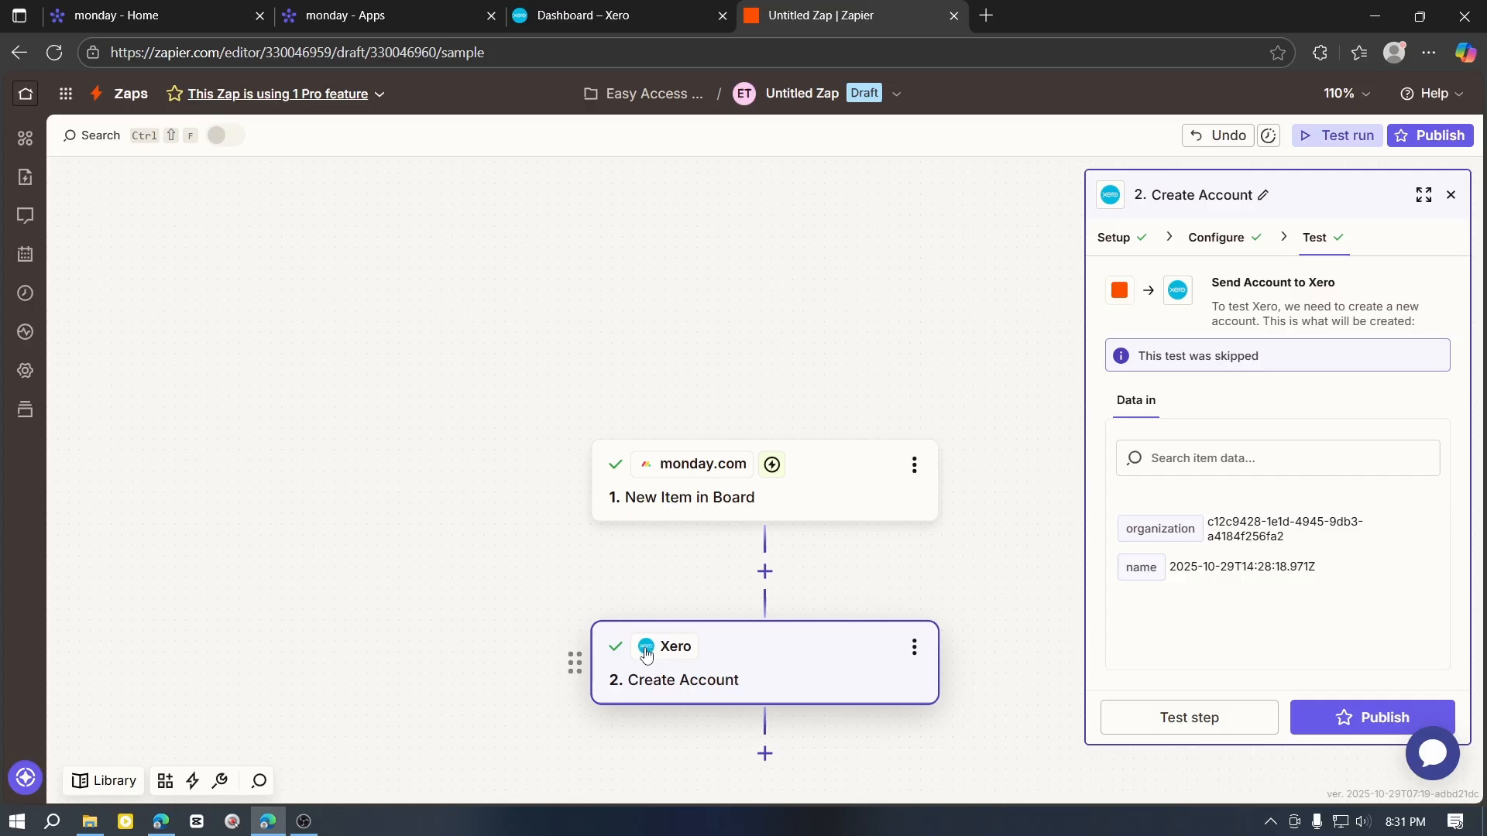
pyautogui.click(1329, 723)
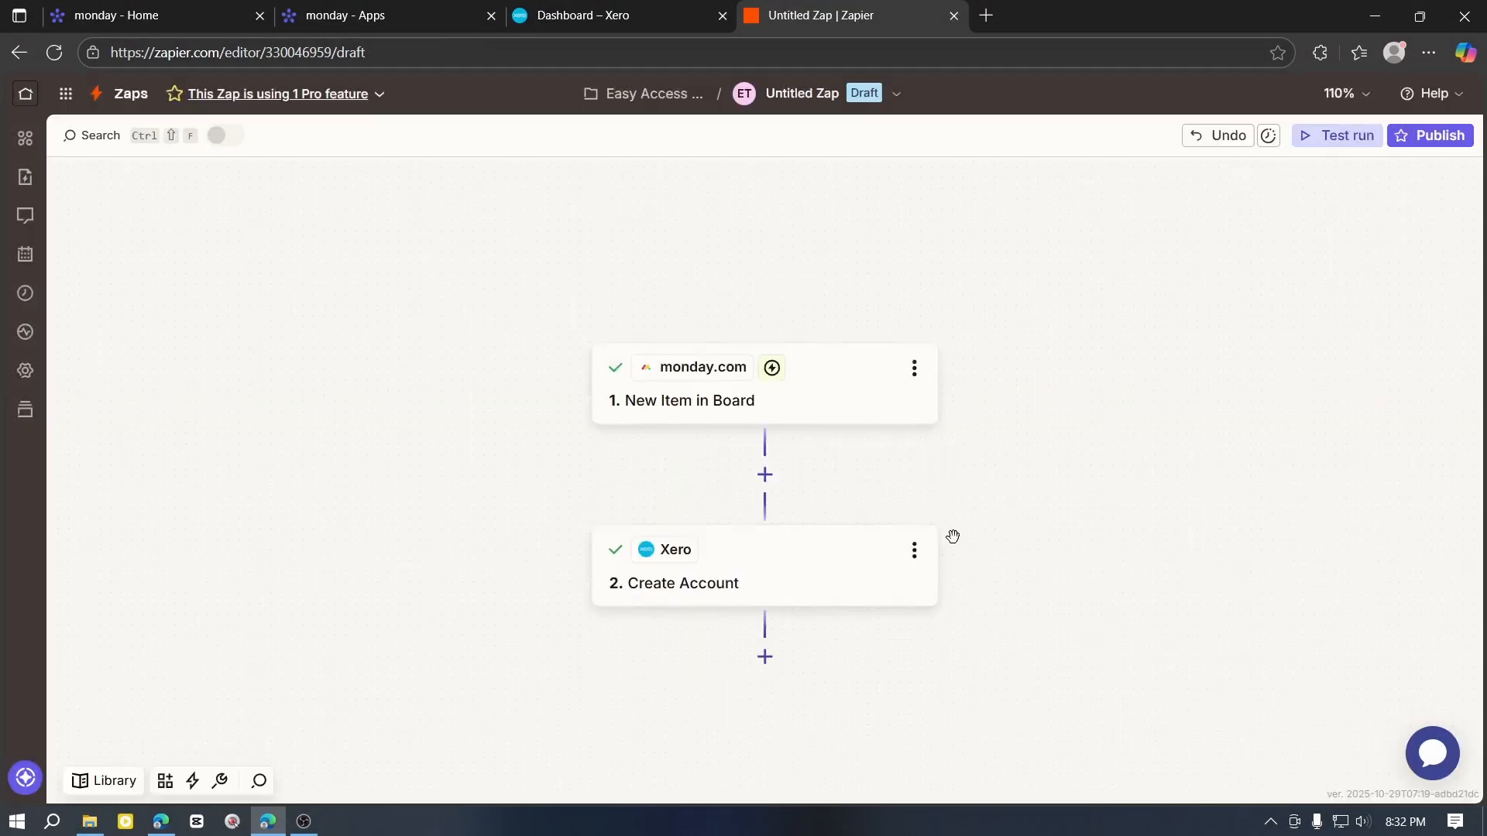
pyautogui.scroll(-1, 953, 536)
pyautogui.scroll(1, 960, 552)
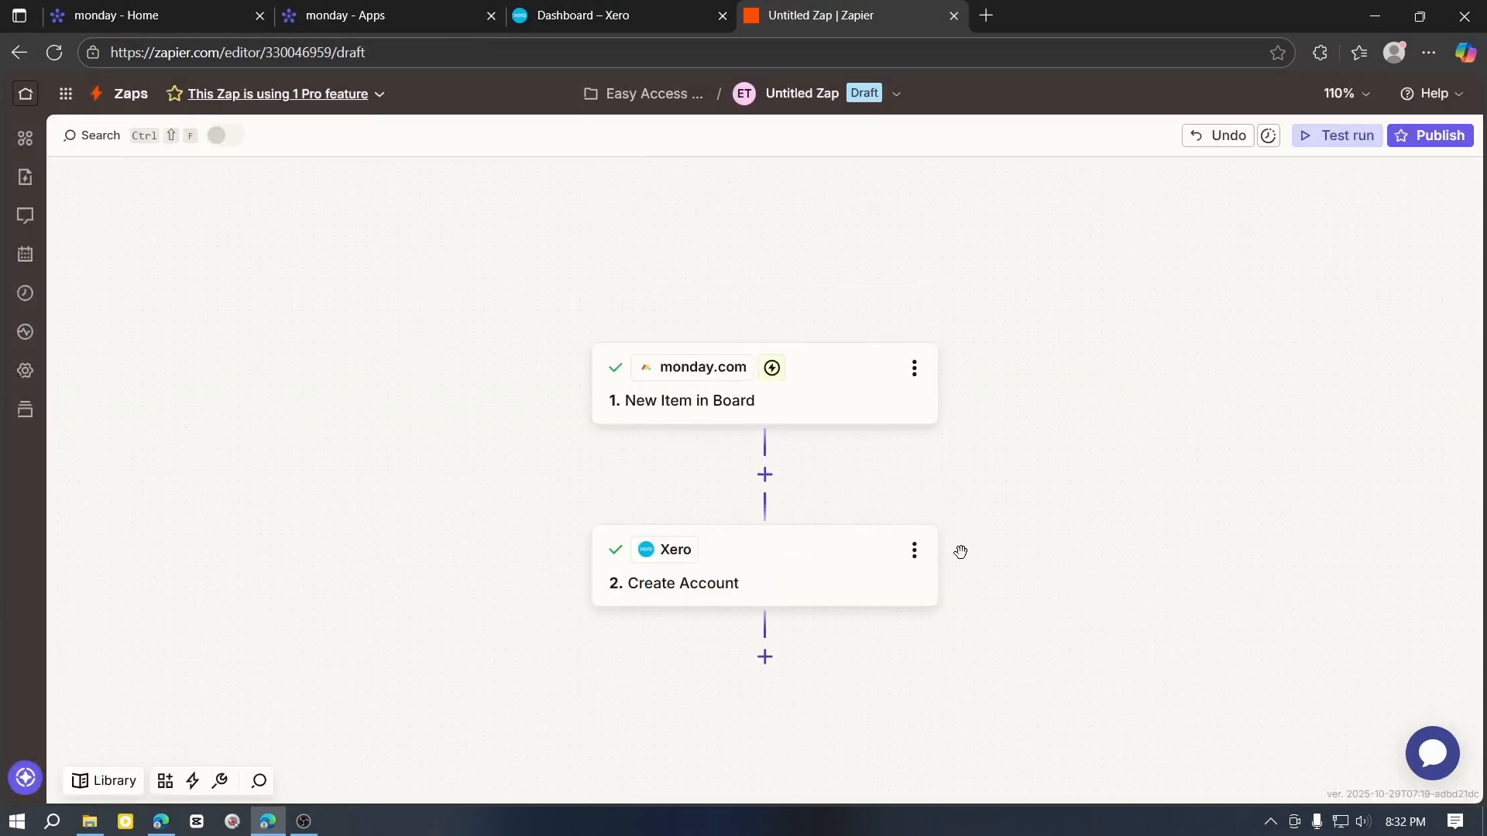